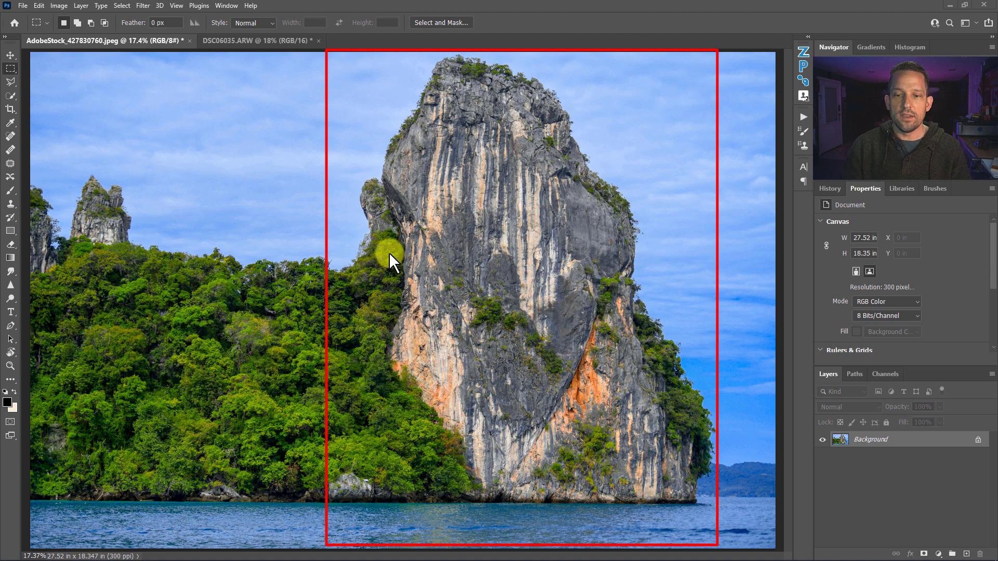
Try a portrait crop that frames the tall rock, then undo it to restore the full landscape
click(11, 109)
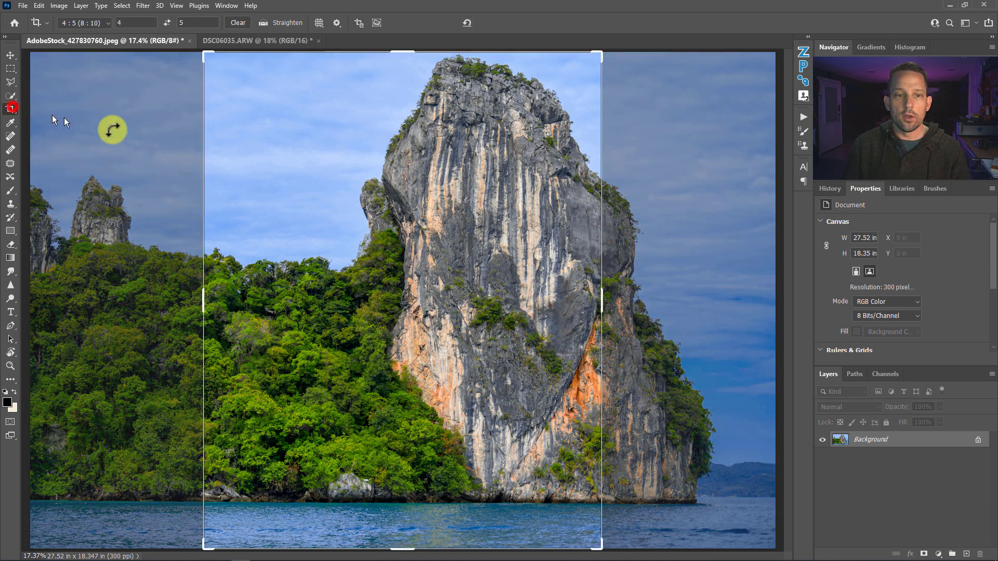
click(367, 162)
drag(438, 187, 322, 190)
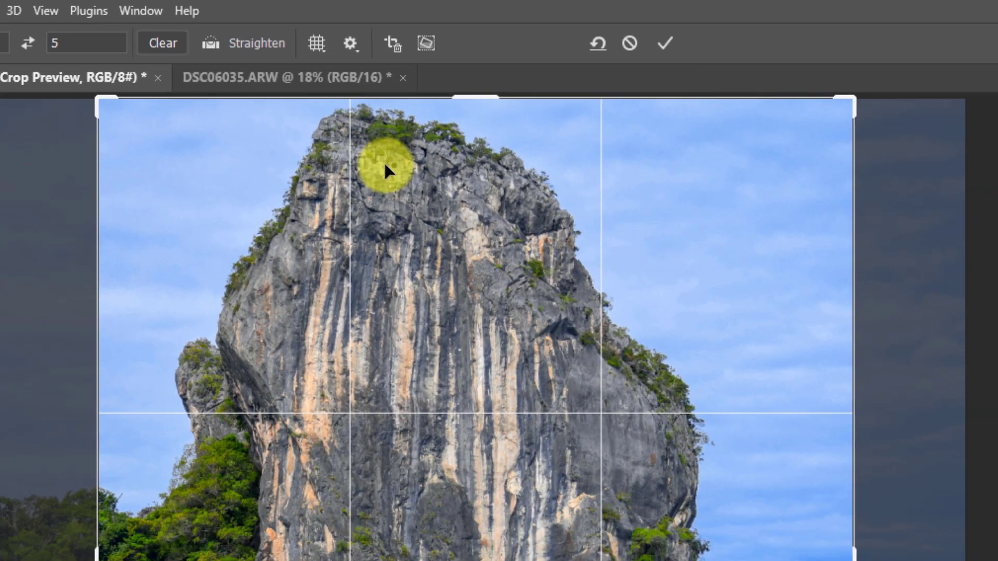
key(Return)
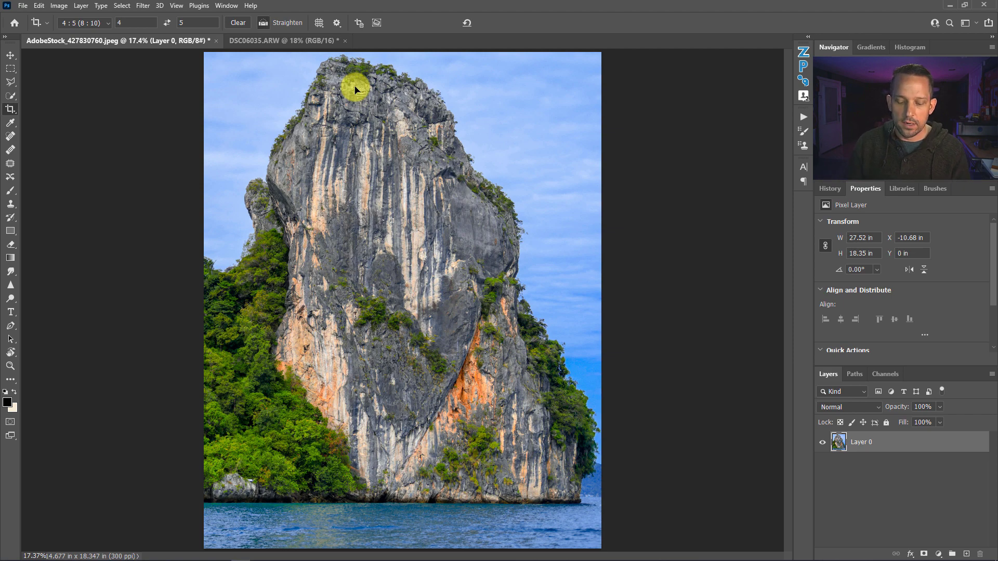
key(ctrl+z)
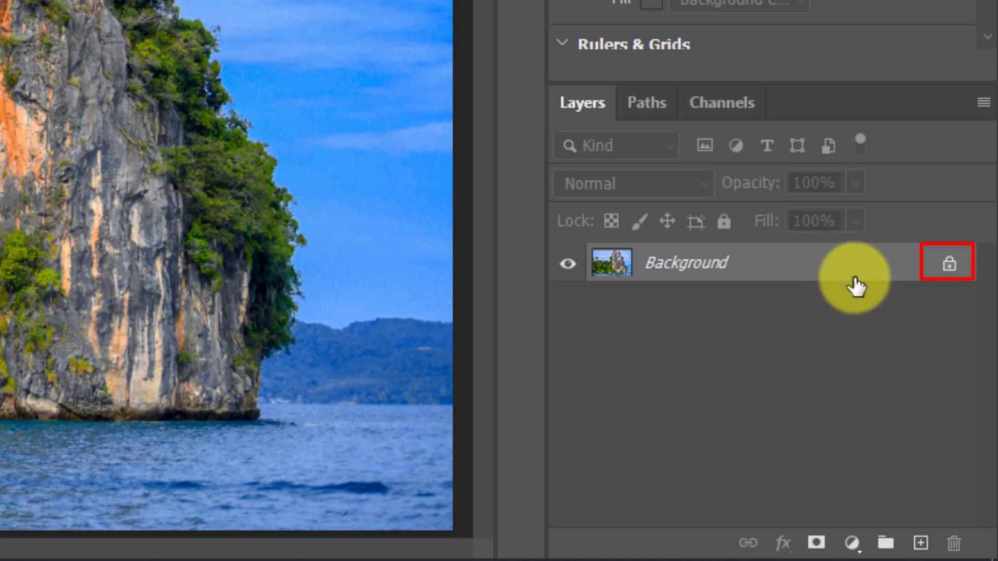
Unlock the background as Layer 0 and add 5 inches to canvas width and height, Relative
click(948, 263)
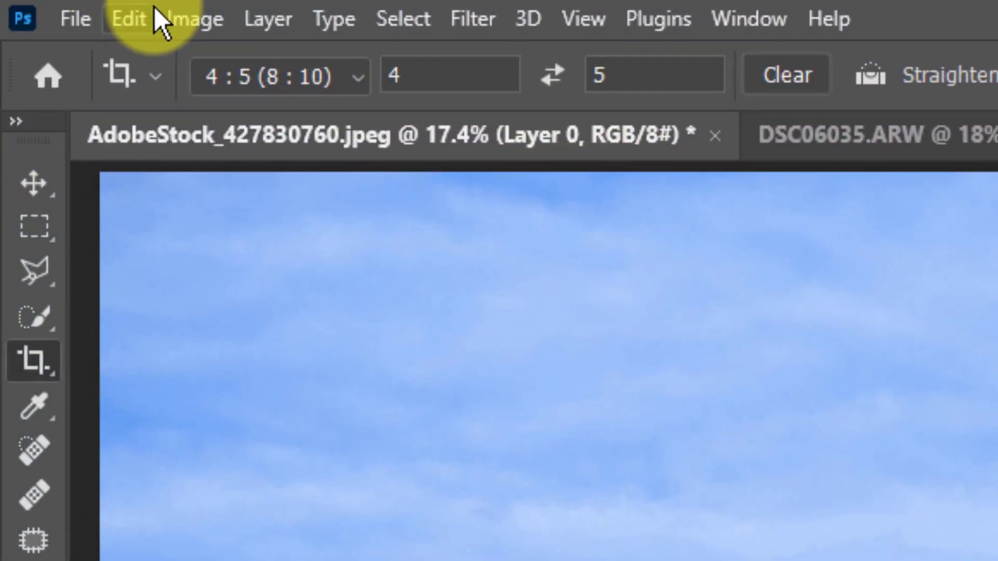
click(183, 21)
click(242, 310)
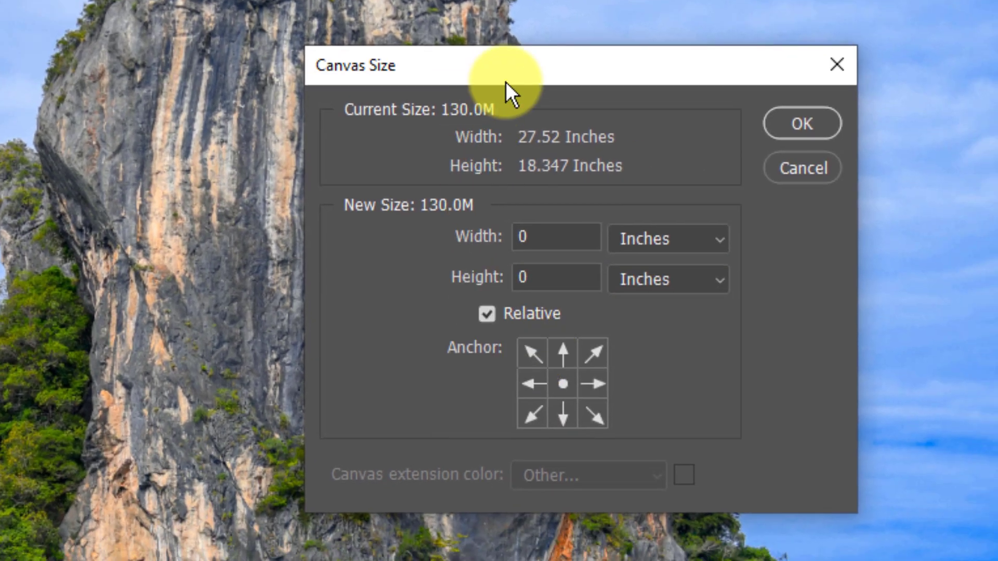
mouse_move(505, 82)
mouse_down()
mouse_move(460, 121)
mouse_move(435, 126)
mouse_up()
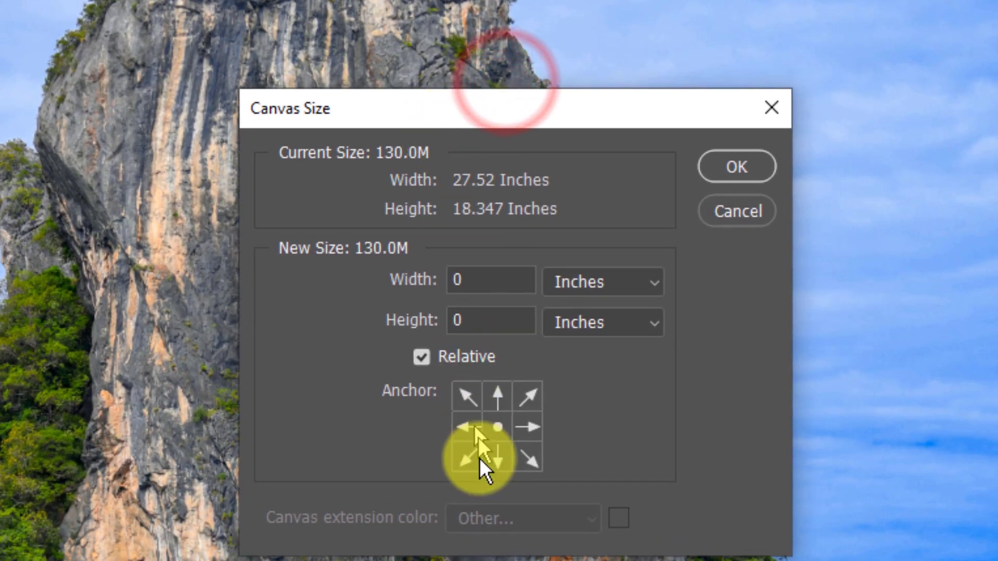
click(424, 359)
click(422, 355)
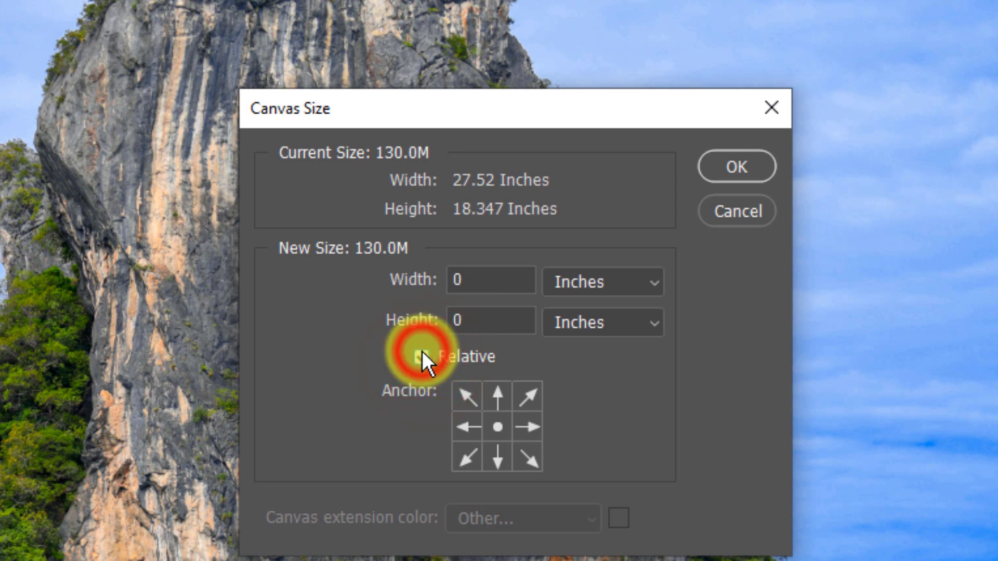
click(486, 281)
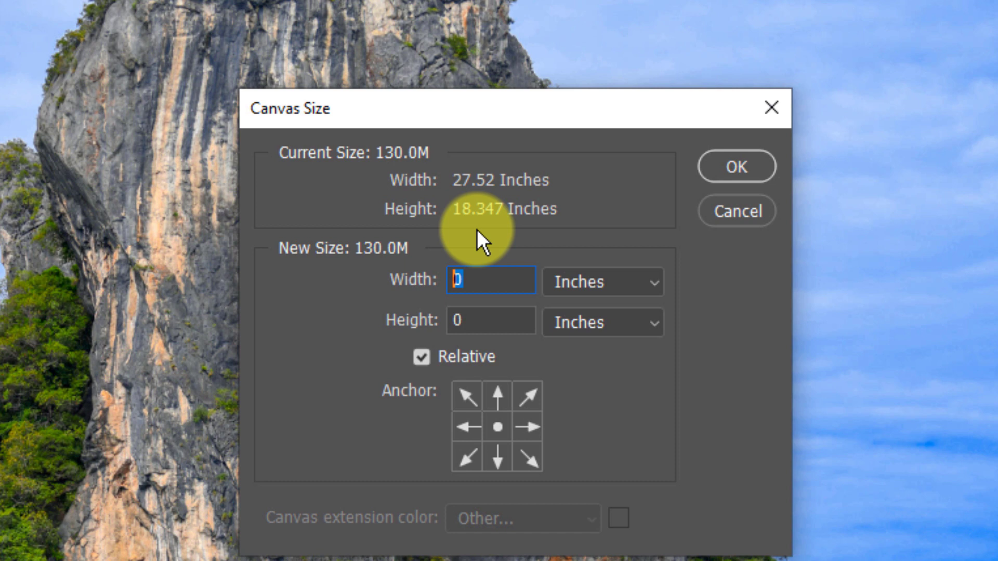
text(5)
click(476, 329)
text(5)
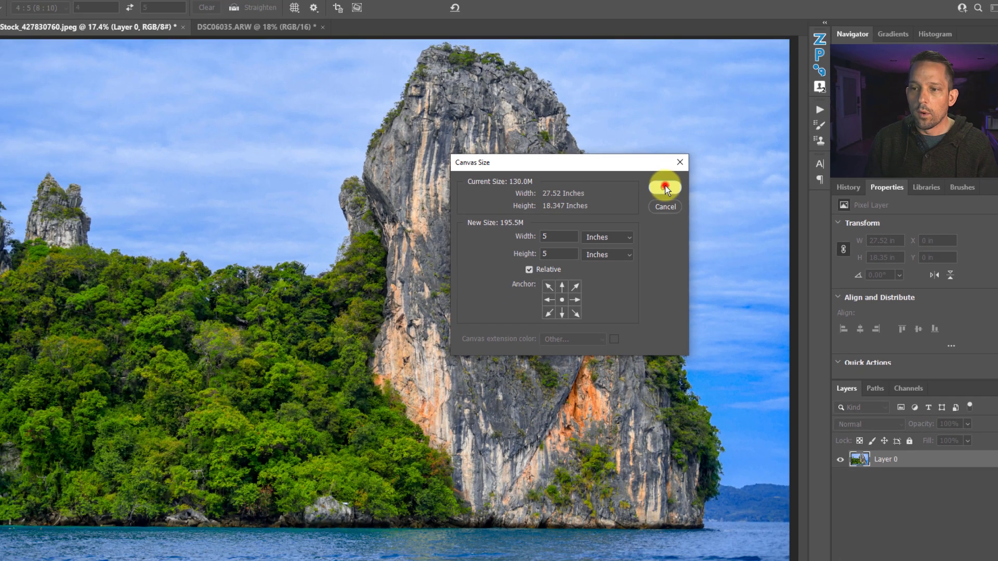
click(736, 167)
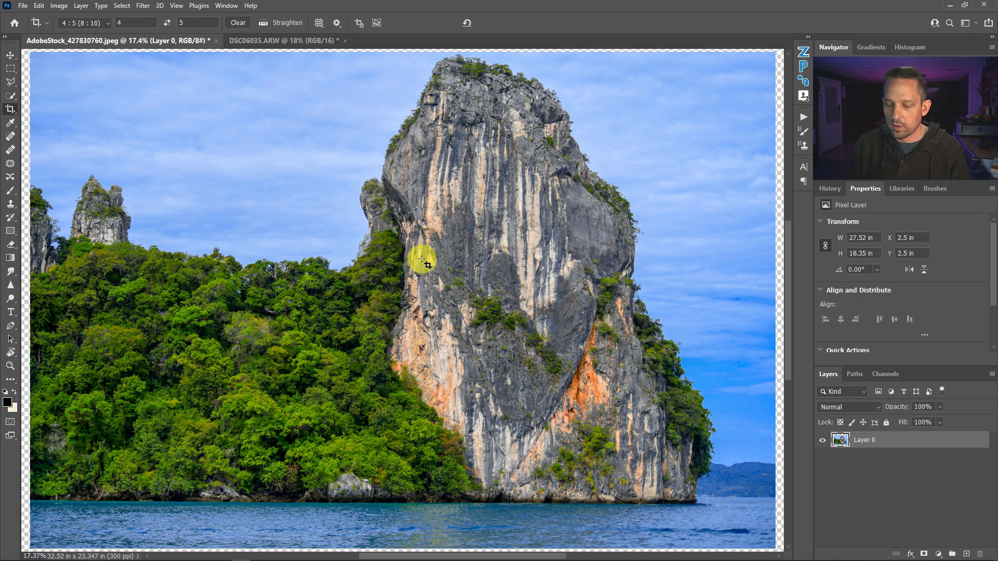
Fit the enlarged canvas on screen and show the rulers
key(ctrl+space)
right_click(418, 251)
click(425, 254)
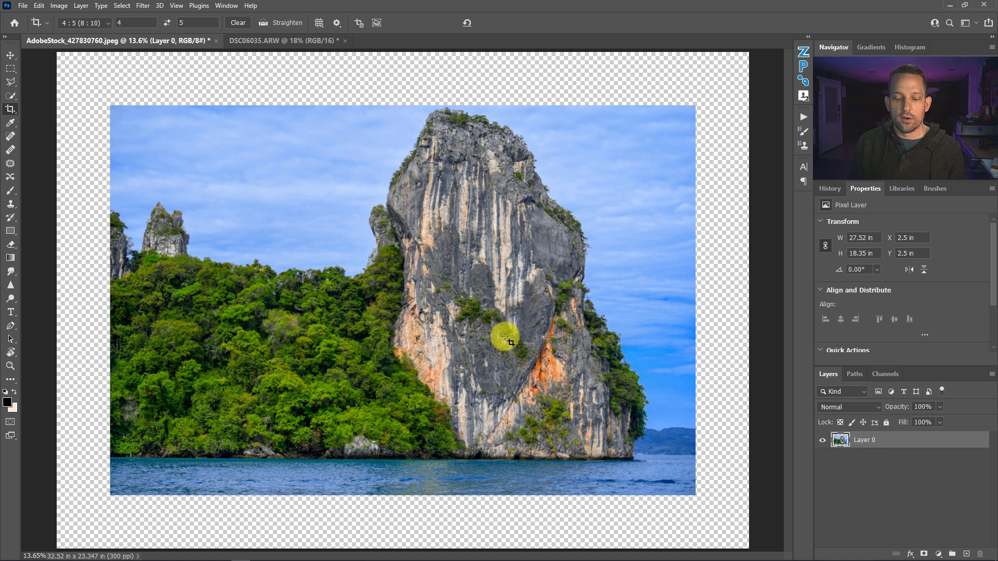
key(ctrl+r)
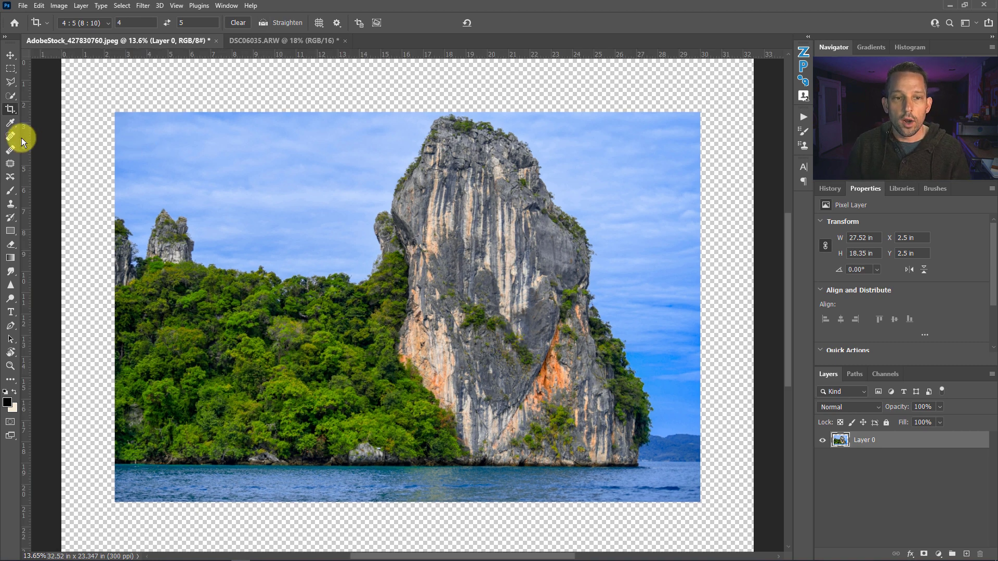
Drag guides near the canvas's left and top edges, then refit the canvas to the window
drag(26, 138, 115, 133)
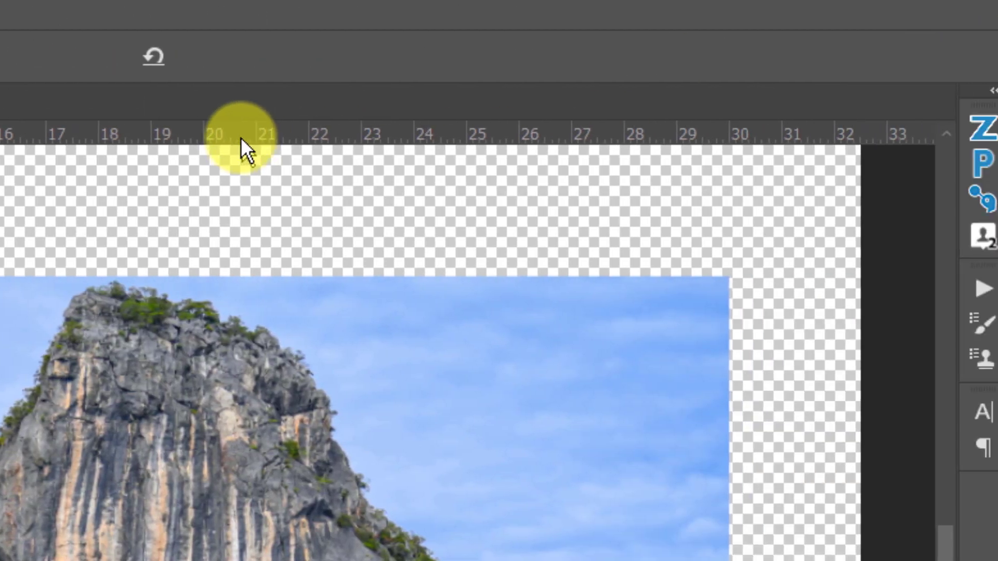
drag(229, 134, 225, 279)
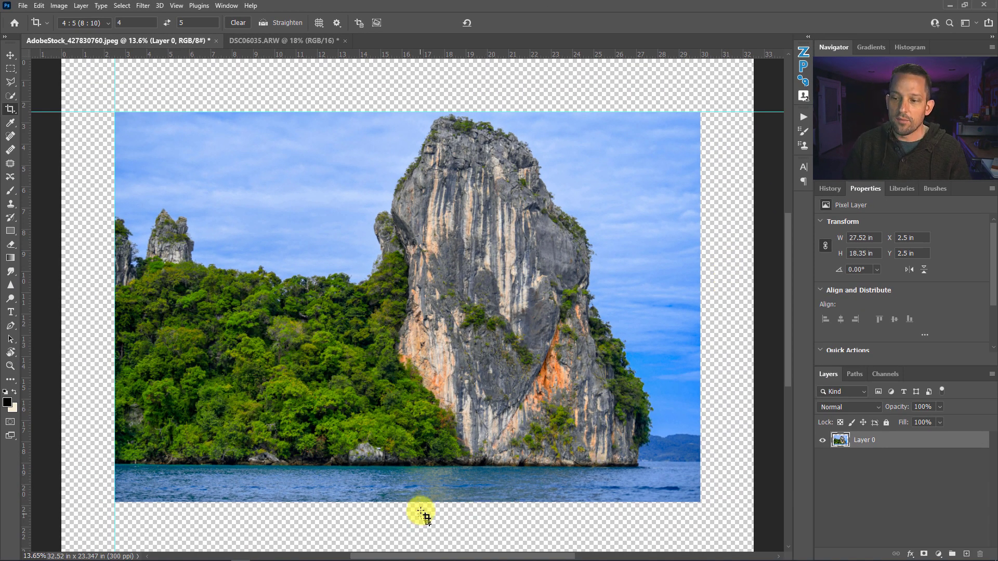
right_click(391, 420)
click(393, 424)
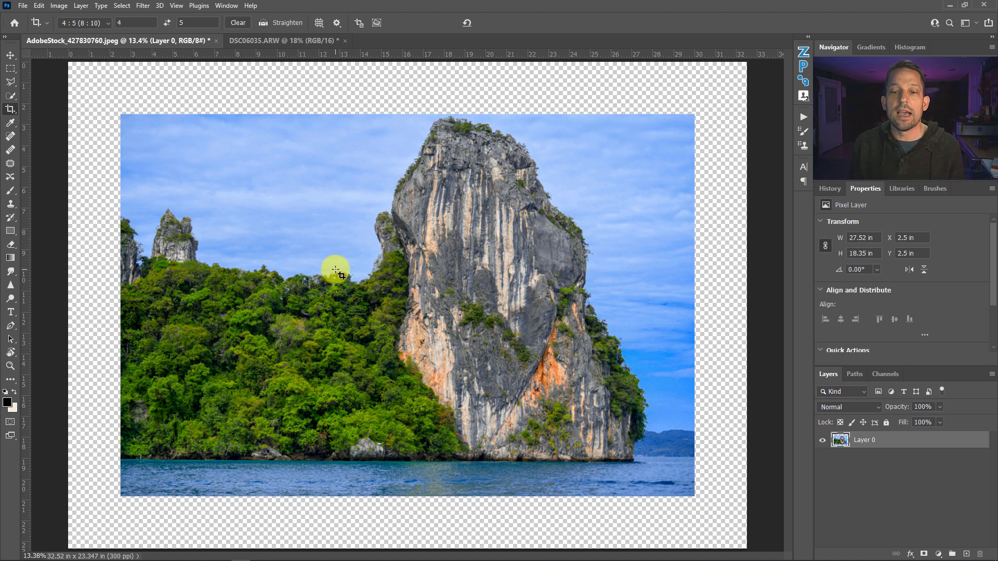
Frame a 4:5 portrait crop around the tall rock, with empty space above the sky, and commit it
click(339, 269)
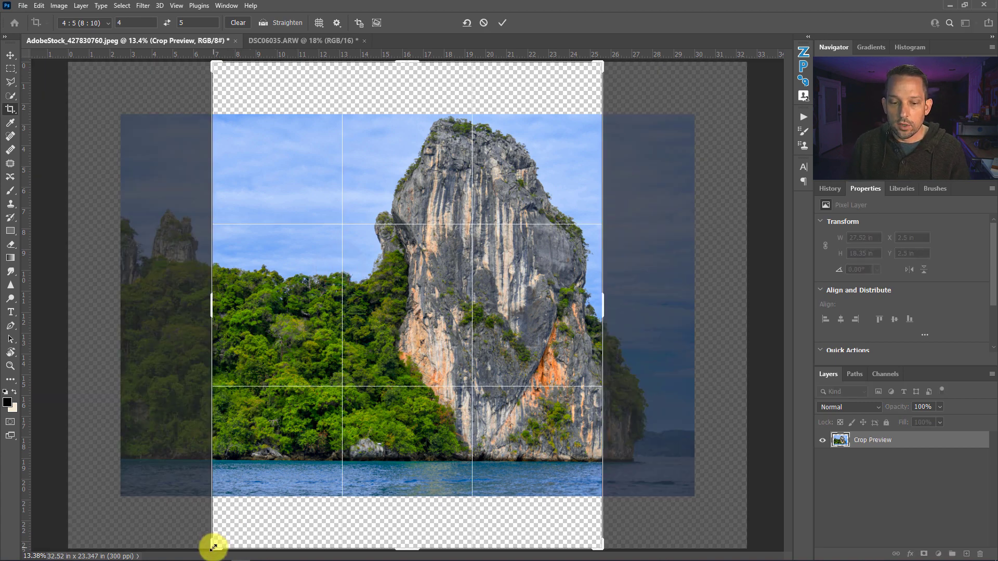
drag(213, 546, 250, 529)
drag(384, 470, 322, 459)
drag(233, 93, 262, 107)
drag(316, 154, 326, 156)
drag(251, 115, 242, 101)
drag(575, 99, 570, 104)
drag(500, 149, 510, 143)
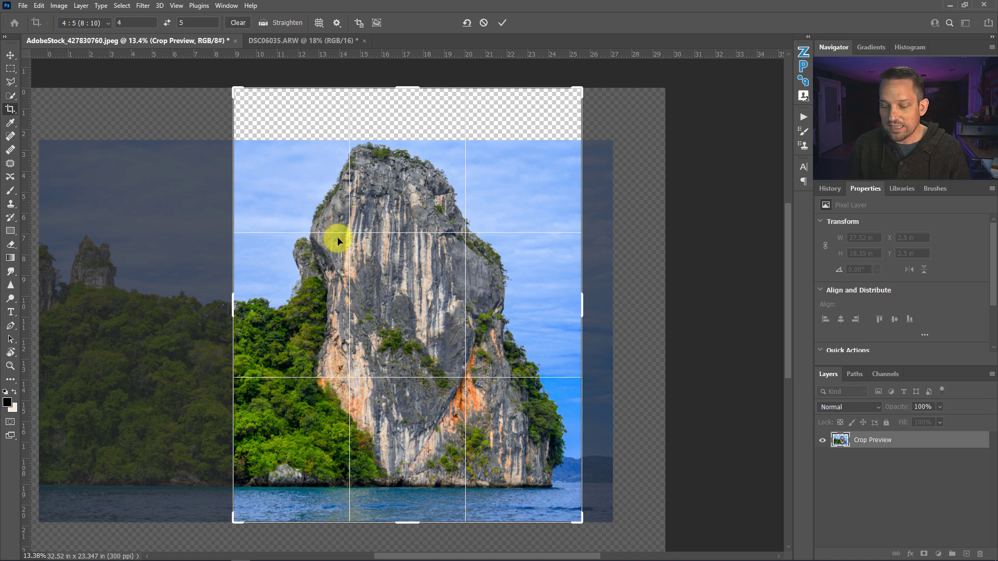
drag(326, 246, 327, 248)
key(Return)
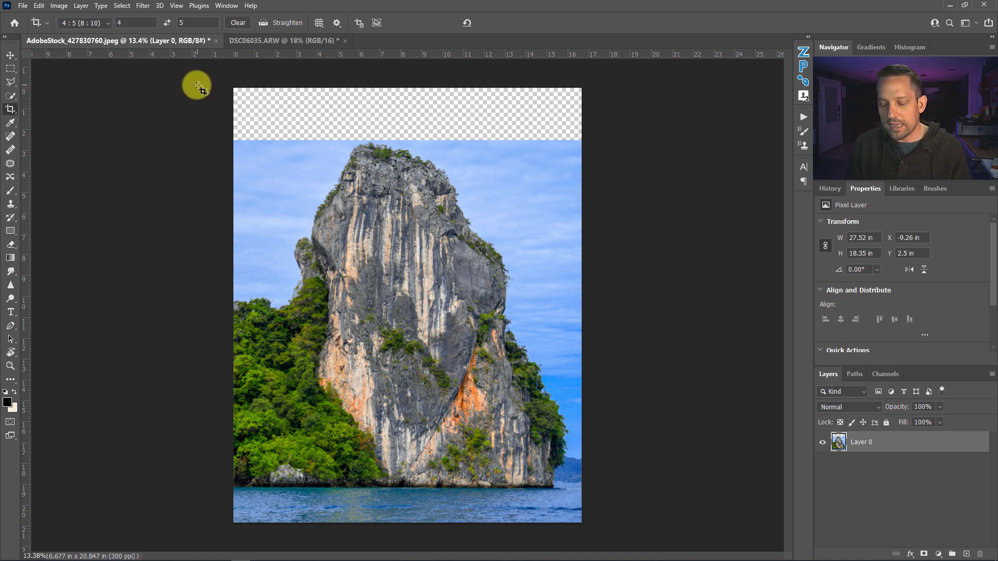
Draw a rectangular marquee over the transparent strip above the photo
key(m)
click(14, 70)
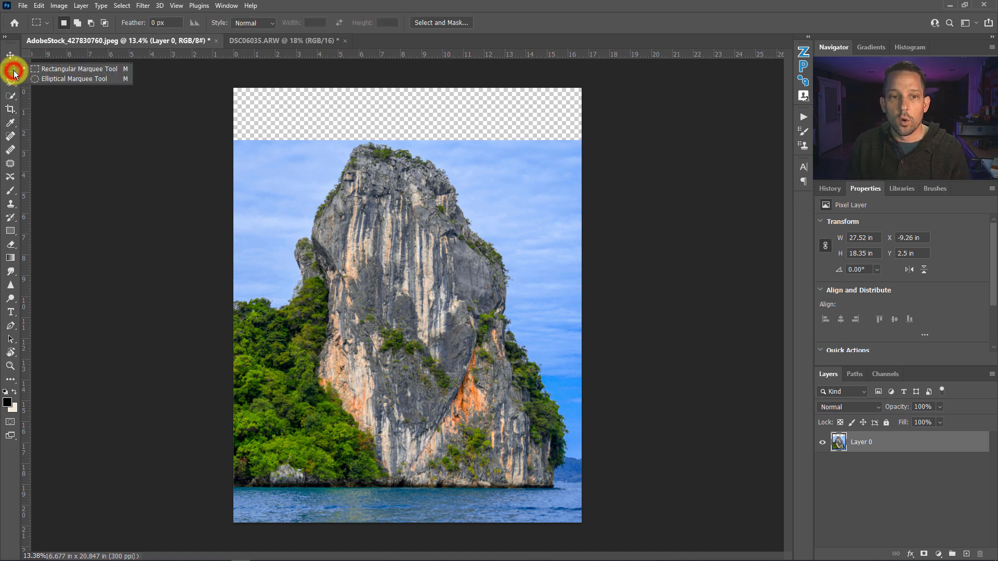
click(42, 68)
drag(225, 83, 433, 111)
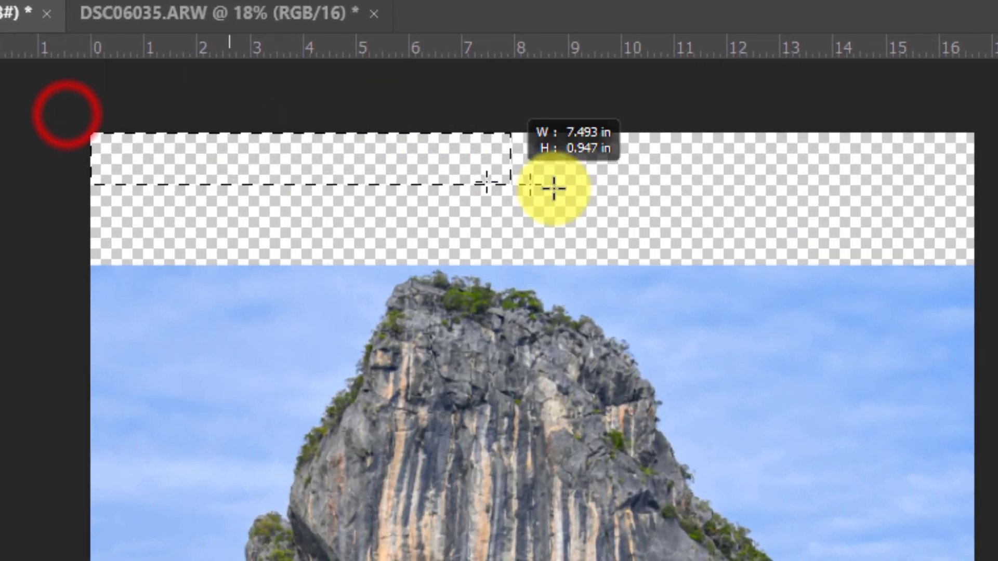
drag(594, 190, 969, 269)
Deselect, zoom in near the rock's top, try trimming the selection at the sky edge, then fit the image
key(ctrl+d)
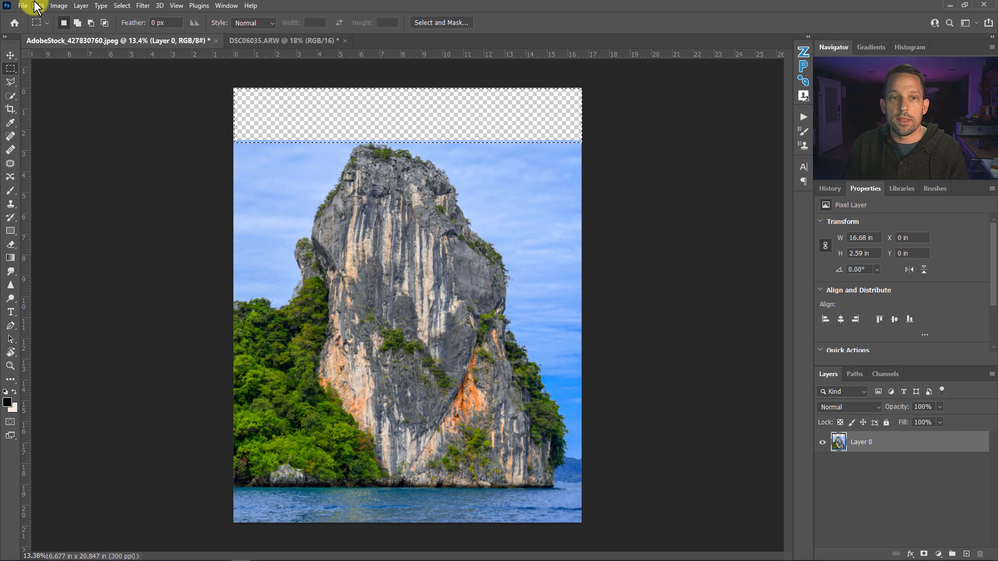
click(368, 138)
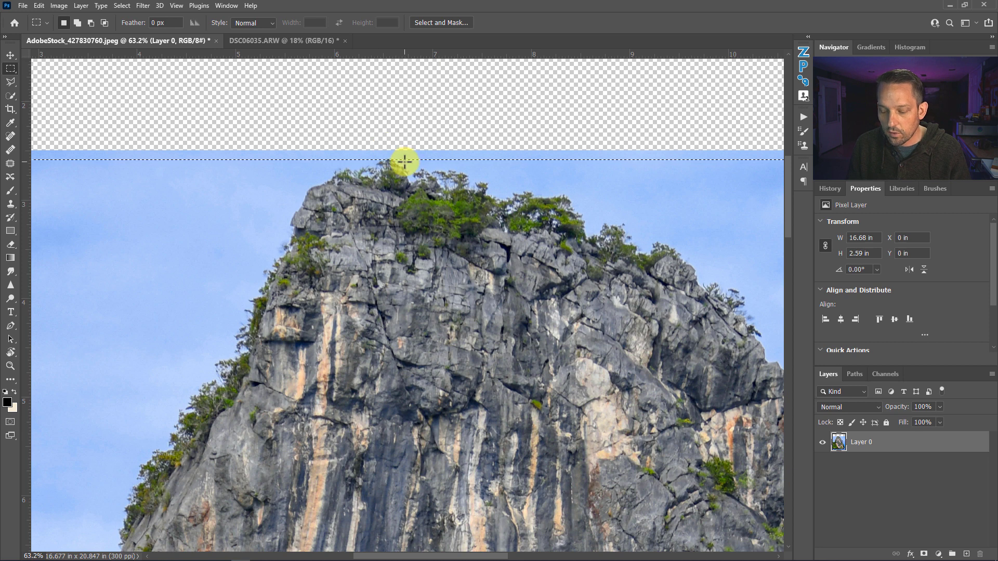
key(alt)
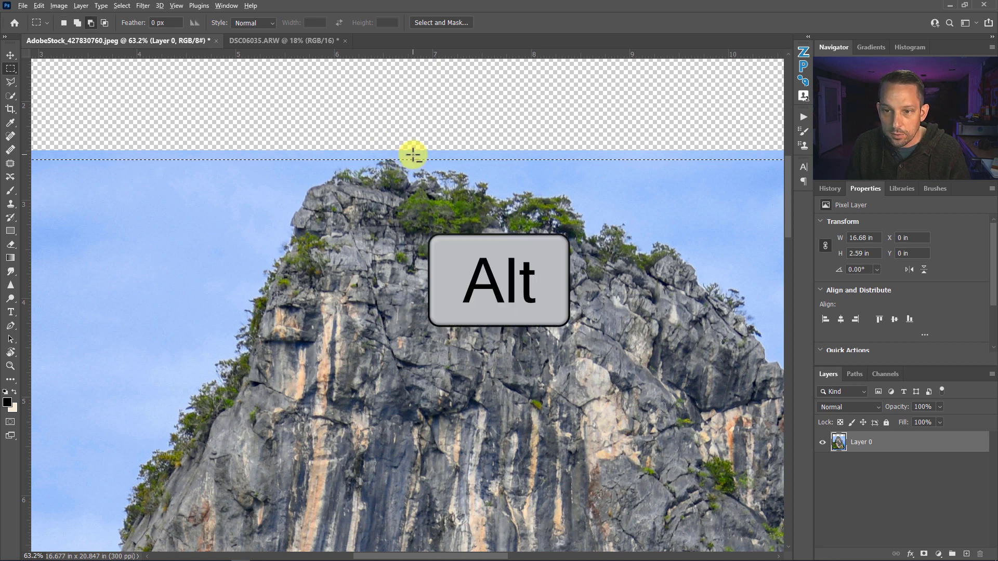
drag(412, 155, 353, 172)
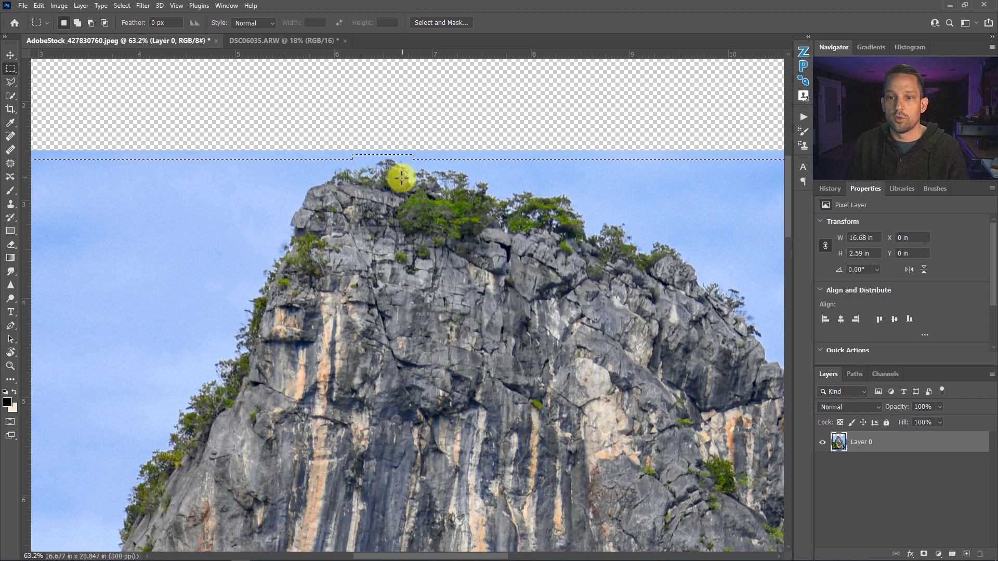
right_click(412, 154)
key(Escape)
key(ctrl+0)
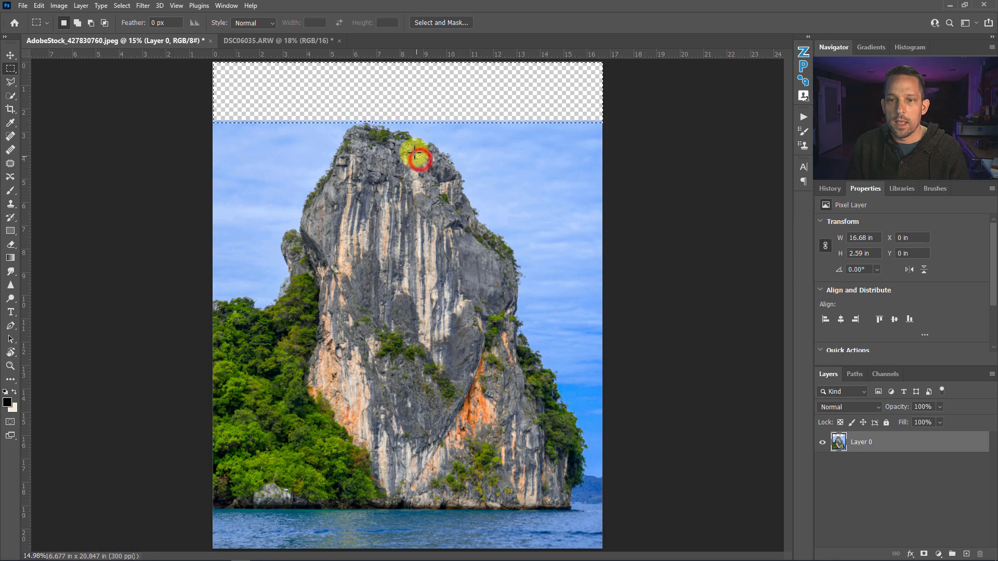
Check whether Content-Aware Fill is available in the Edit menu, with and without a selection
click(45, 5)
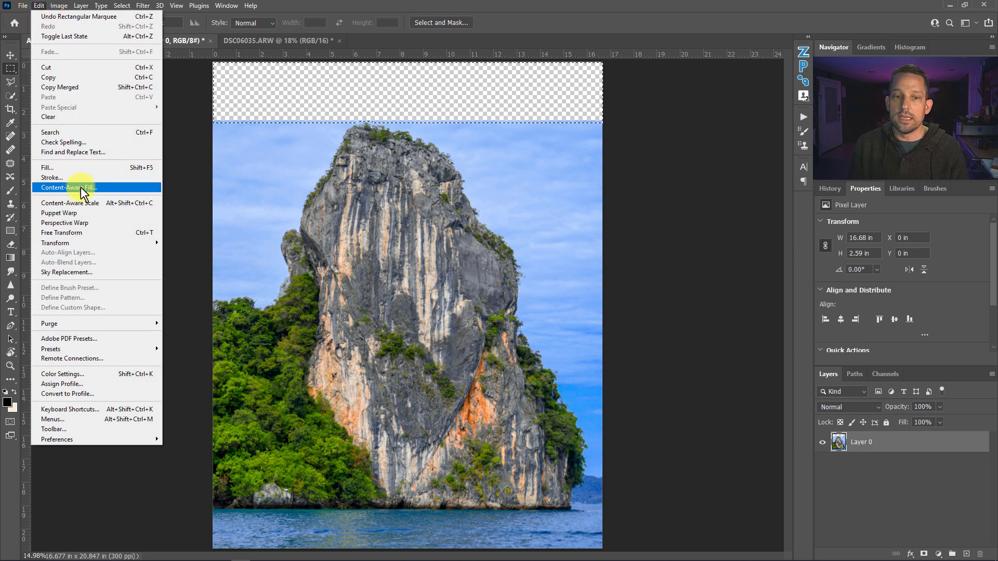
click(317, 2)
key(ctrl+d)
click(44, 6)
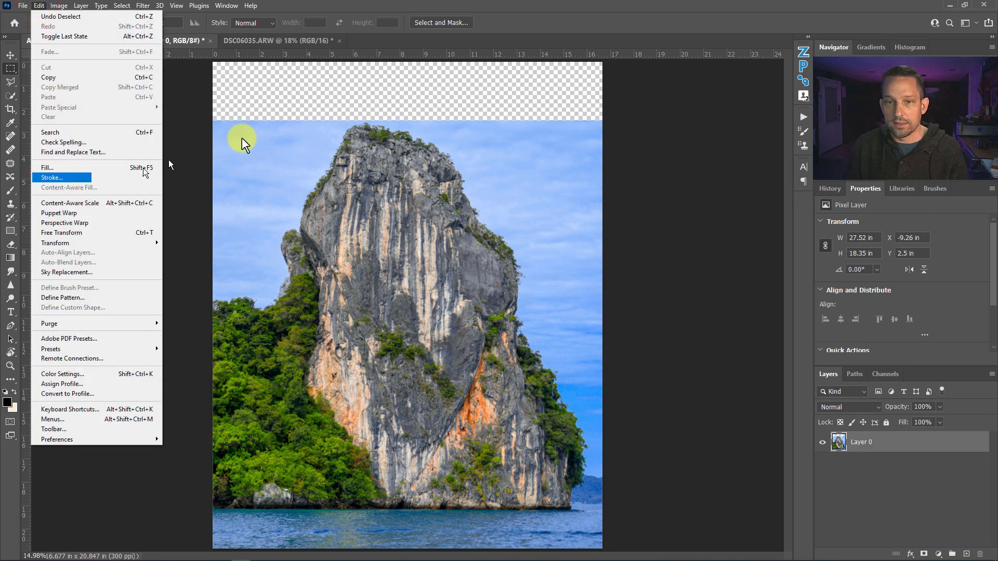
click(505, 9)
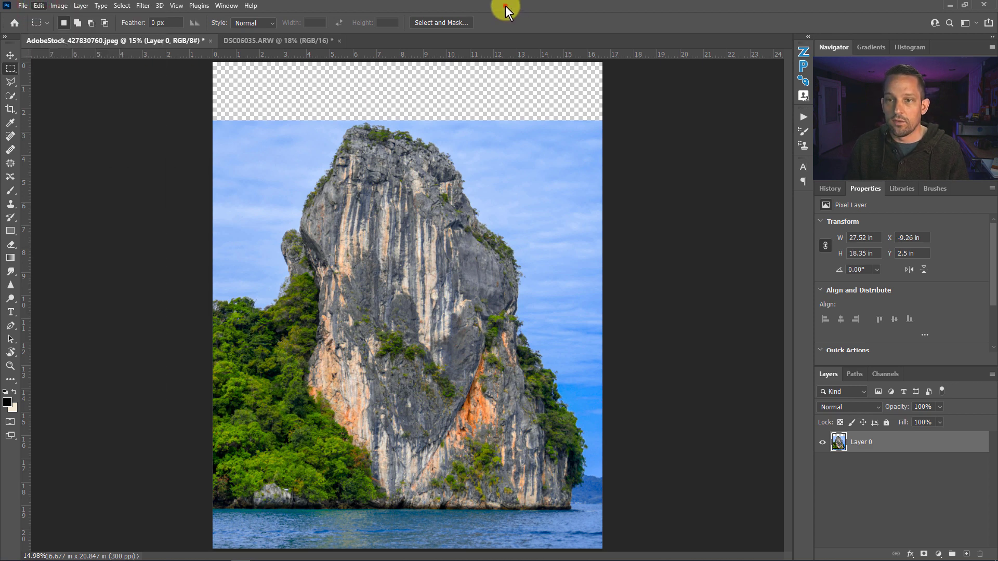
Restore the strip selection from the second Rectangular Marquee state in History
click(840, 188)
click(859, 334)
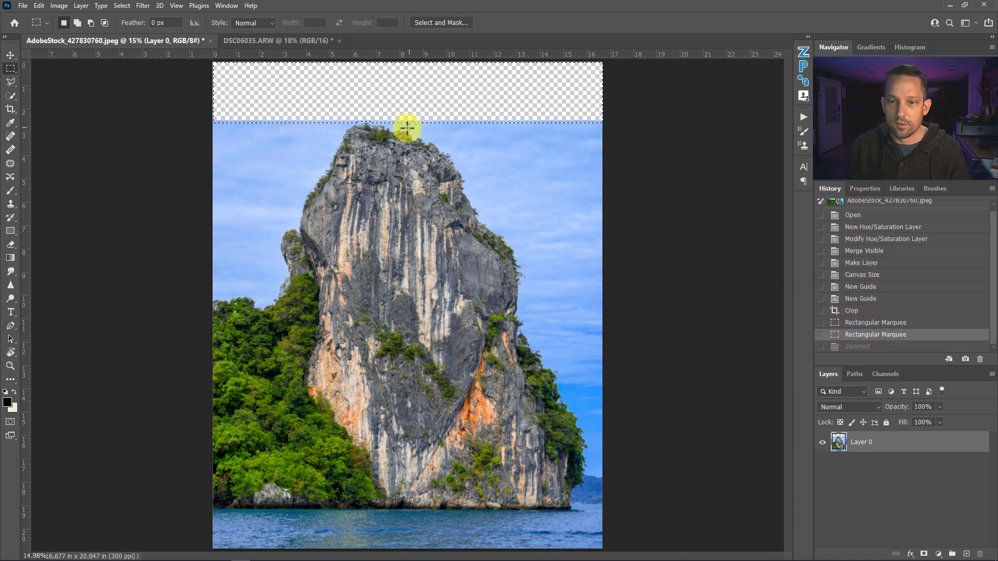
click(42, 7)
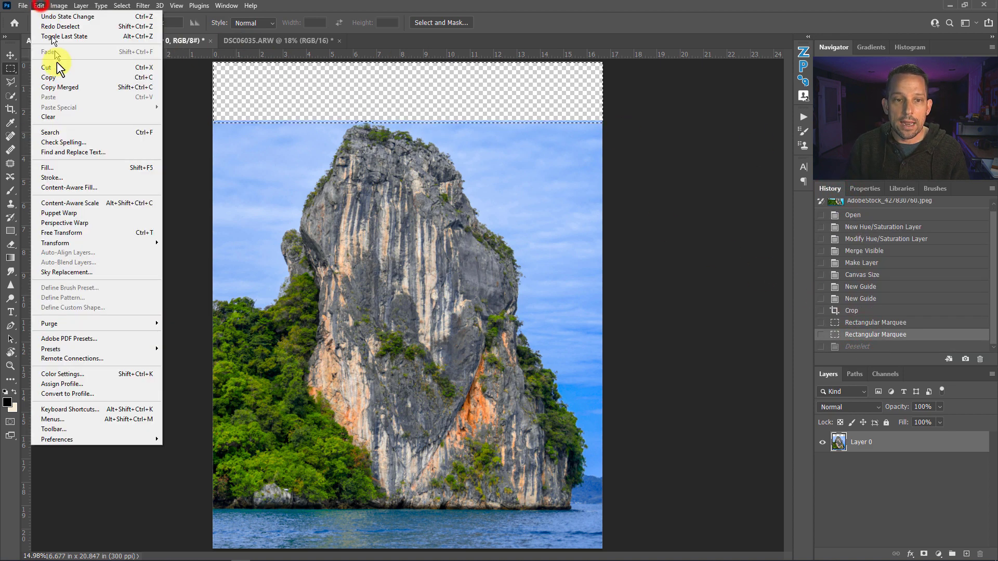
Open Content-Aware Fill and set the Sampling Area to Custom
click(76, 191)
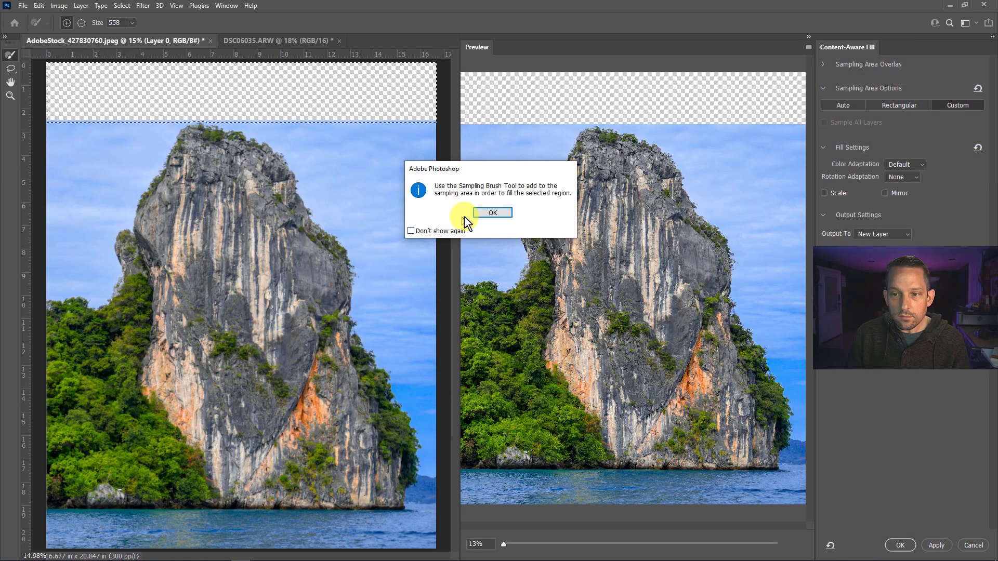
click(491, 212)
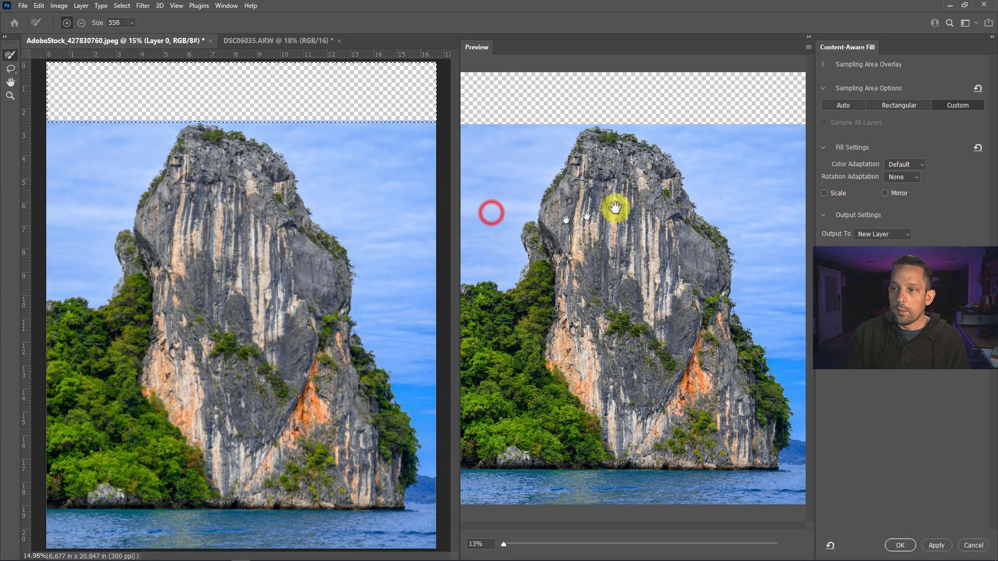
click(847, 105)
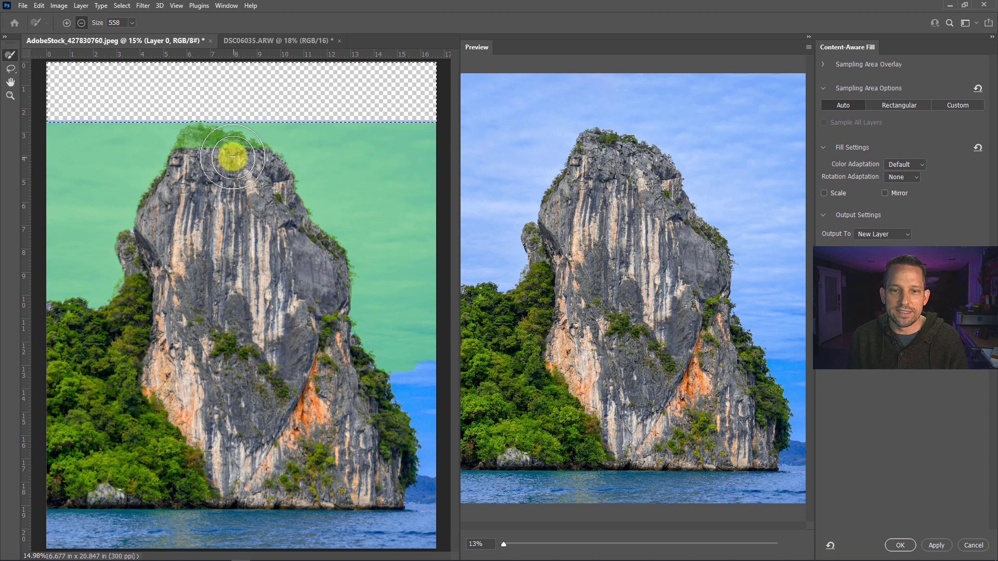
mouse_move(193, 153)
mouse_down()
mouse_move(291, 161)
mouse_move(241, 143)
mouse_move(318, 119)
mouse_up()
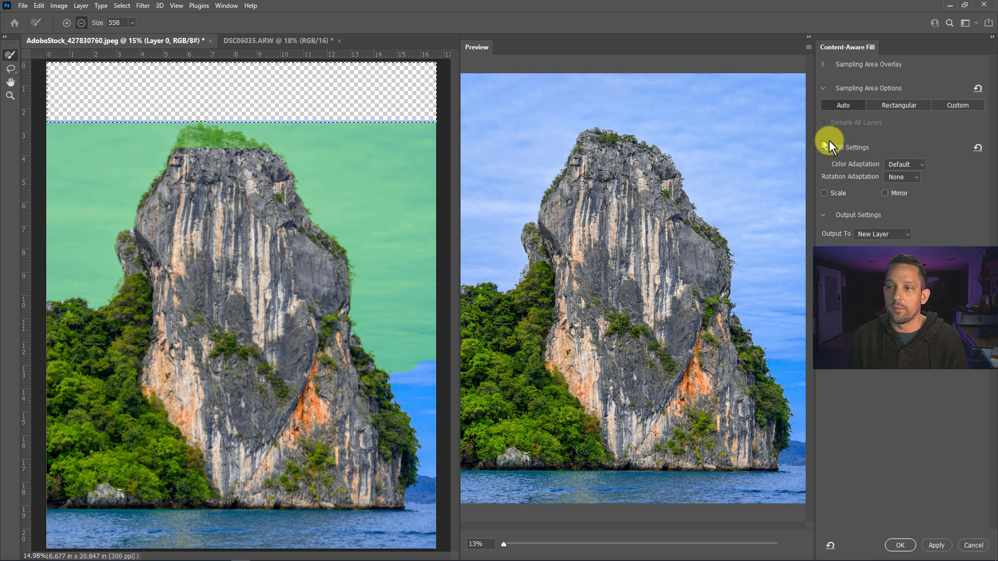
click(947, 104)
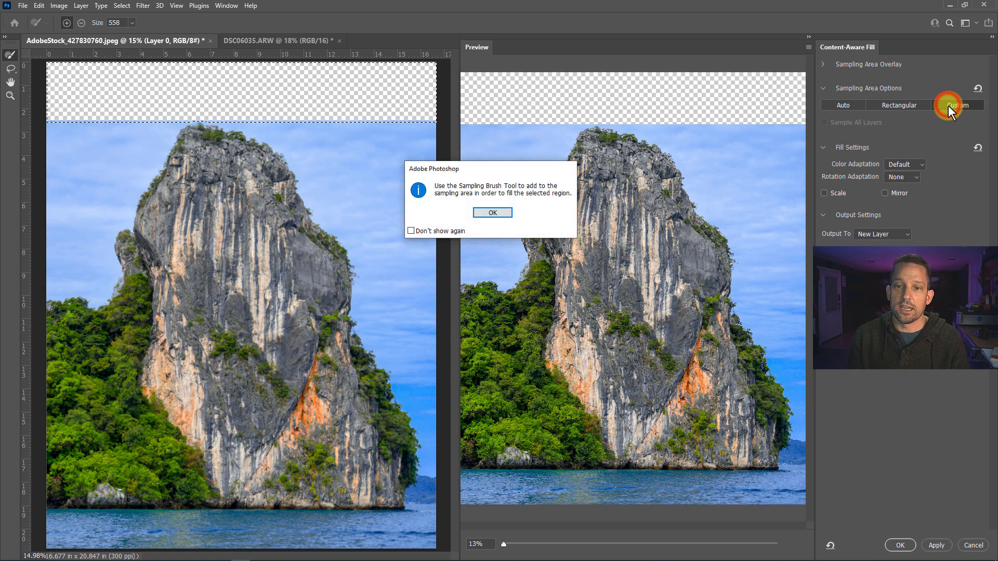
click(479, 212)
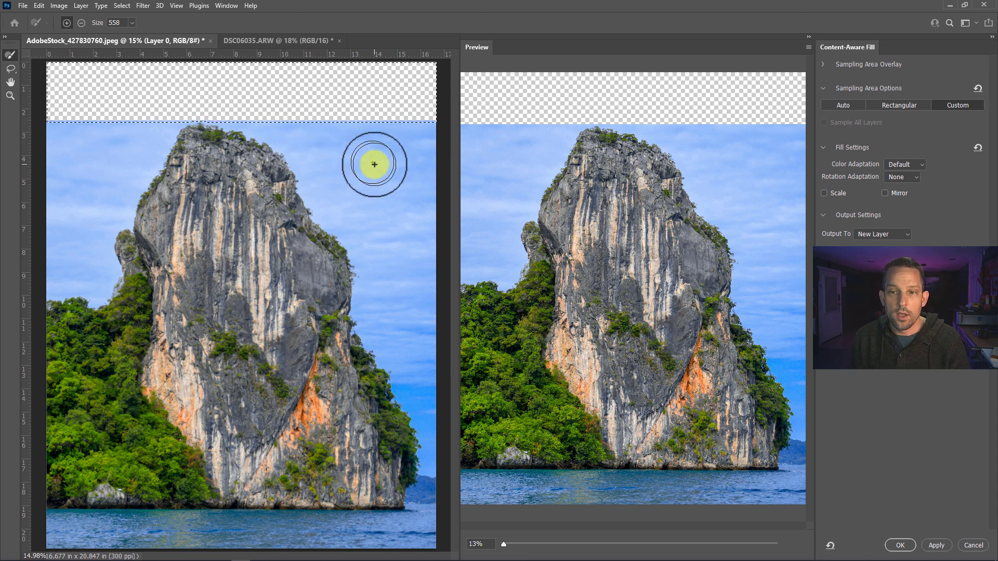
Paint the upper right and left sky as the sample area, then apply the fill and confirm
drag(413, 138, 353, 134)
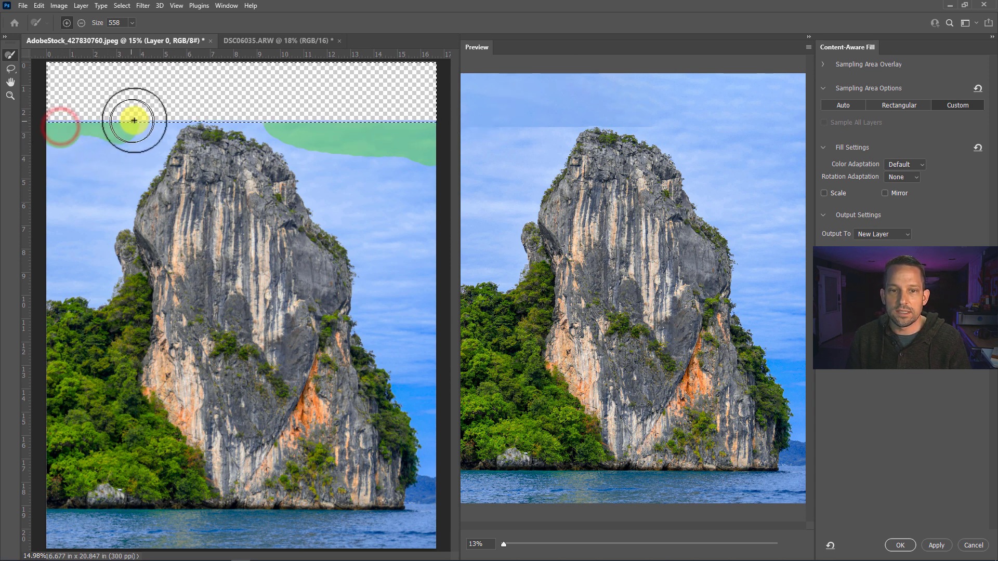
drag(81, 142, 103, 137)
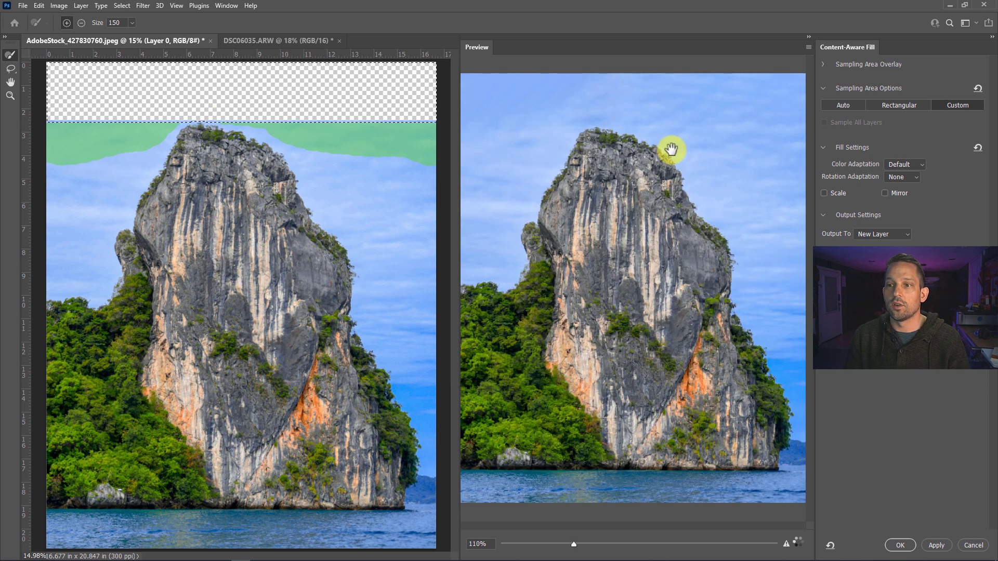
scroll(670, 149, down, 5)
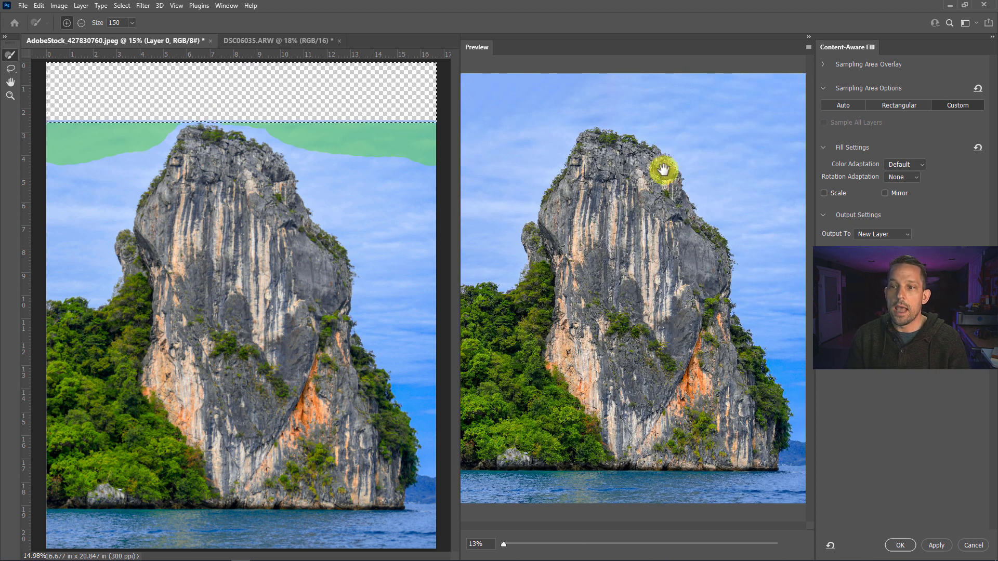
click(936, 545)
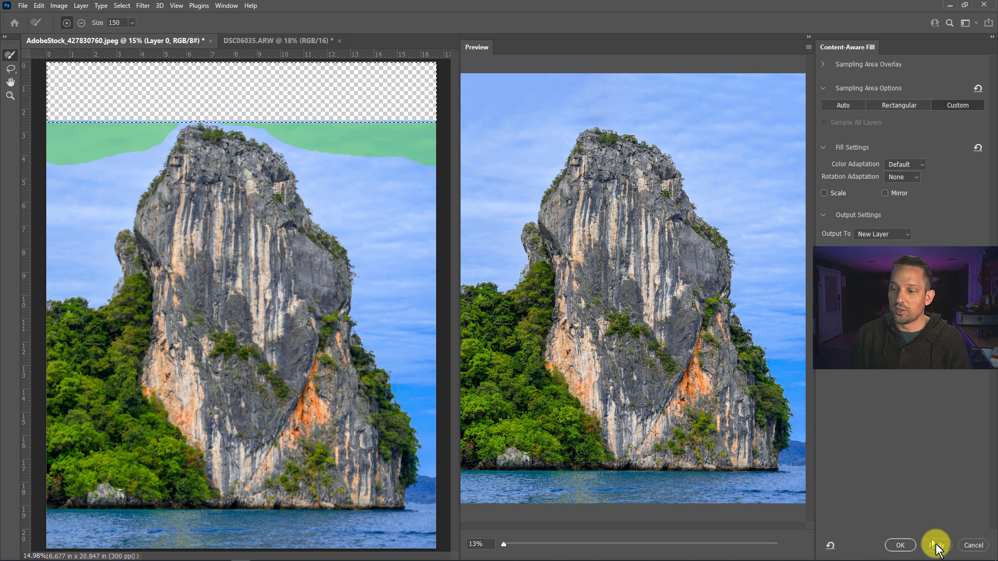
click(897, 544)
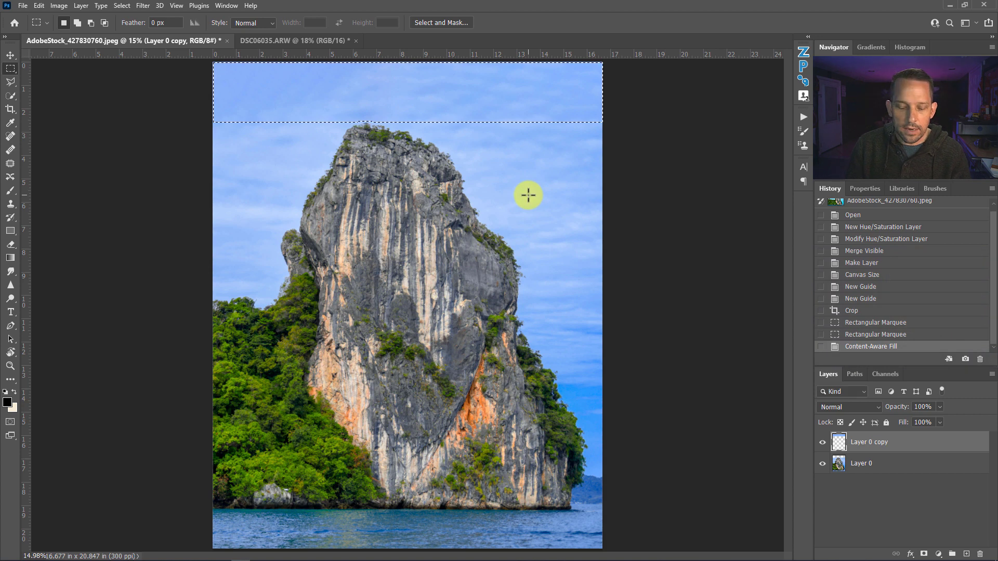
Deselect, toggle the Layer 0 copy on and off to compare, and zoom in on the seam above the peak
key(ctrl+d)
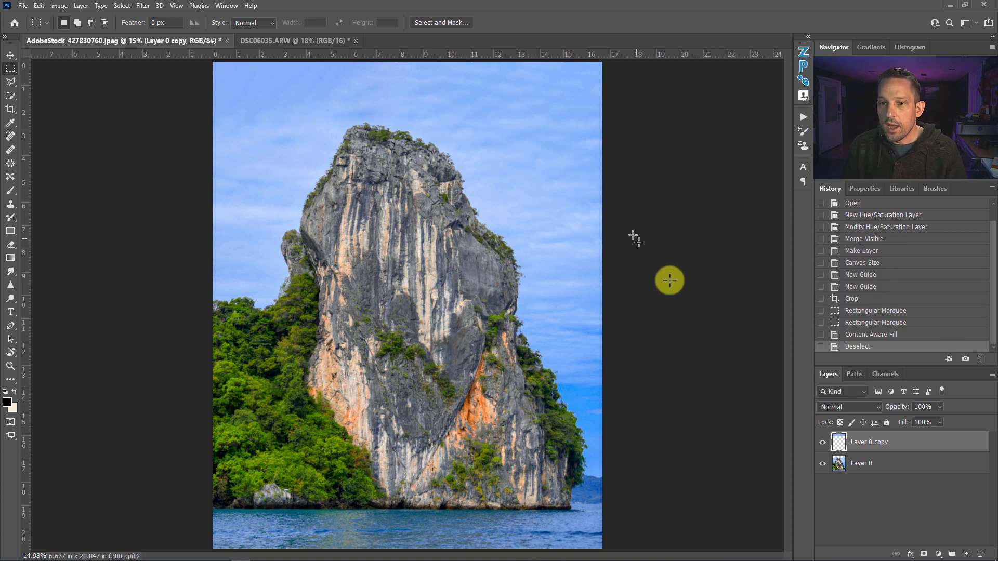
click(821, 442)
click(820, 442)
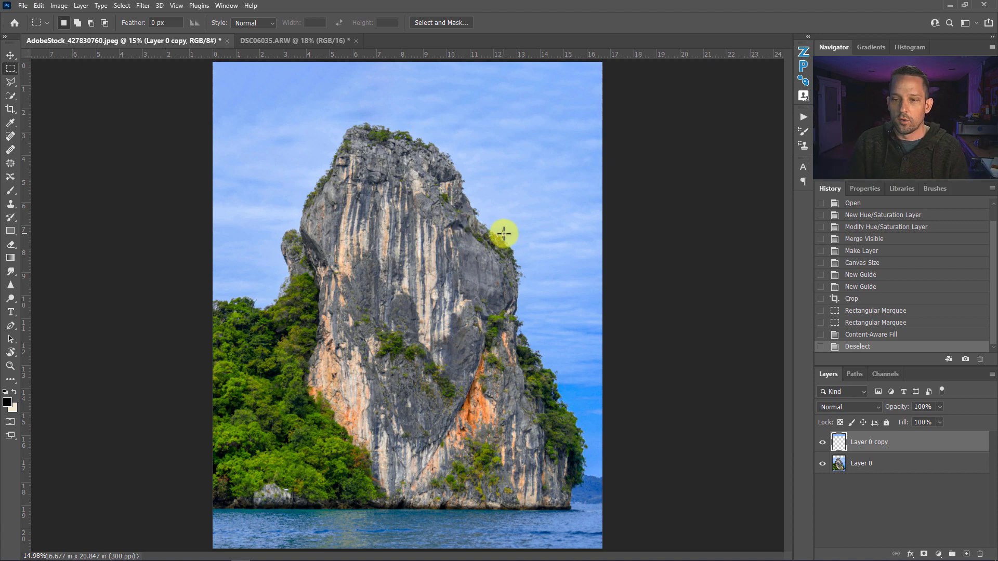
drag(398, 121, 460, 152)
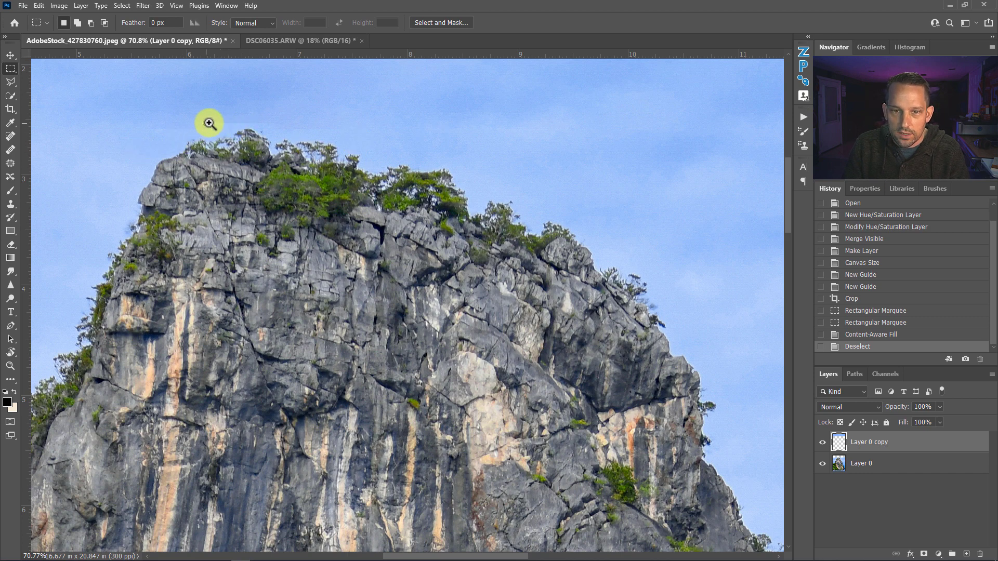
drag(211, 123, 232, 133)
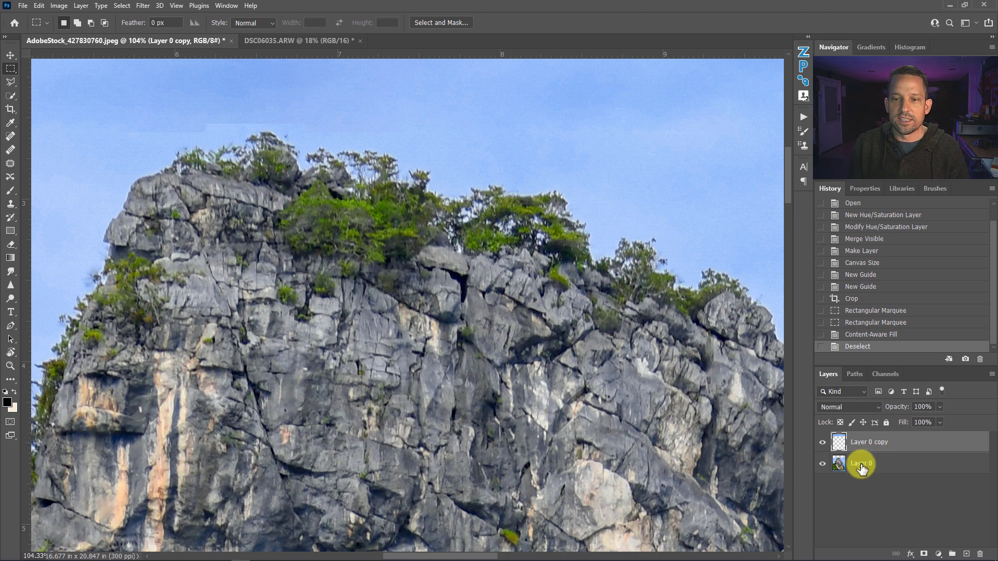
drag(344, 230, 447, 274)
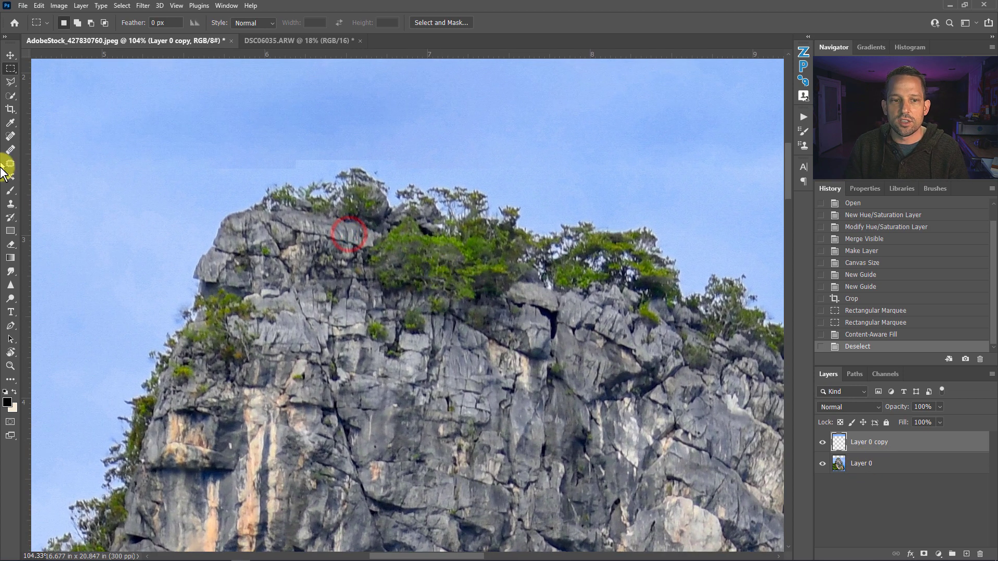
Add an empty layer and clone clean sky over the seam with the Clone Stamp
click(10, 205)
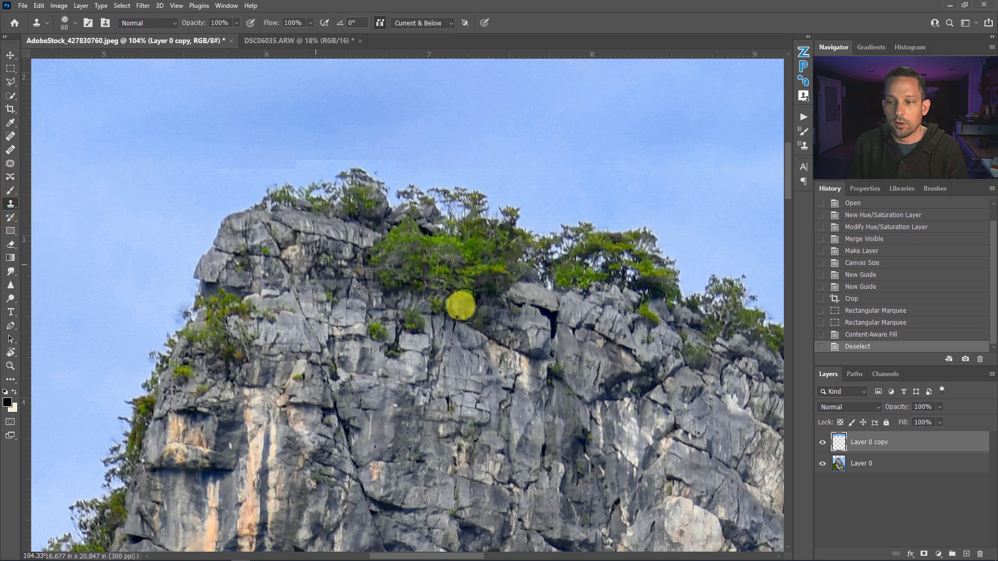
mouse_move(962, 557)
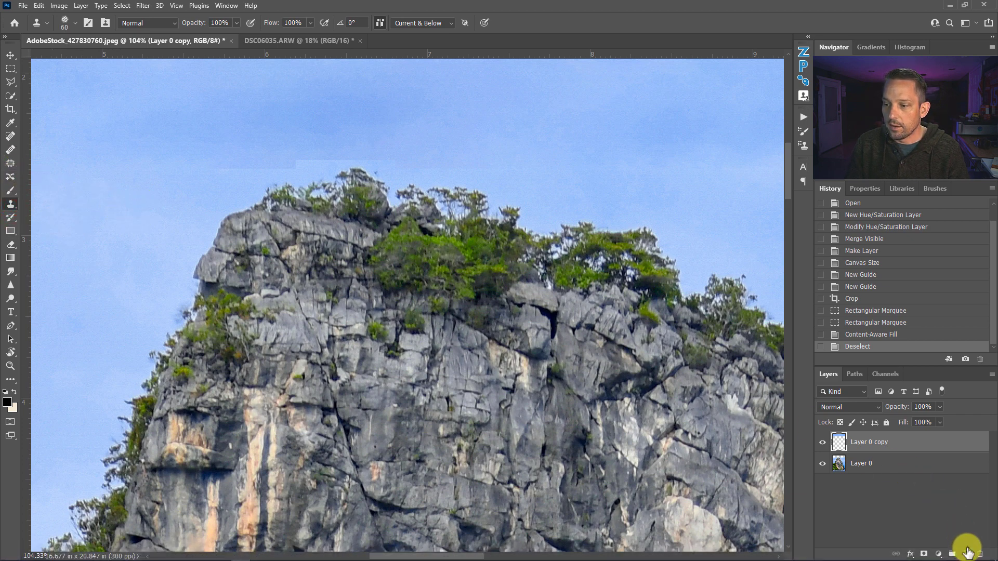
click(967, 553)
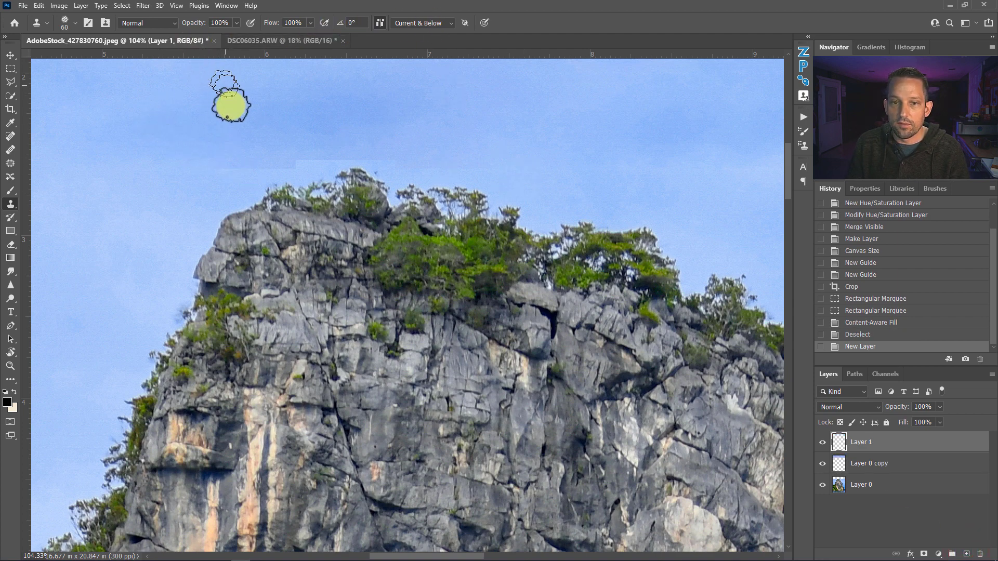
key(bracketright)
key(bracketright)
key(bracketright)
key(bracketright)
key(bracketright)
key(bracketright)
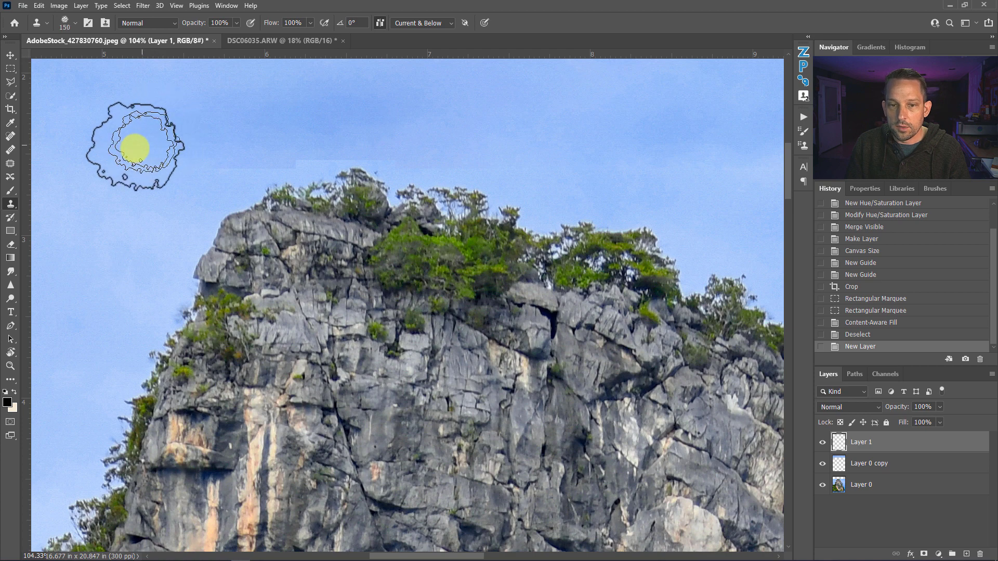
alt+click(81, 212)
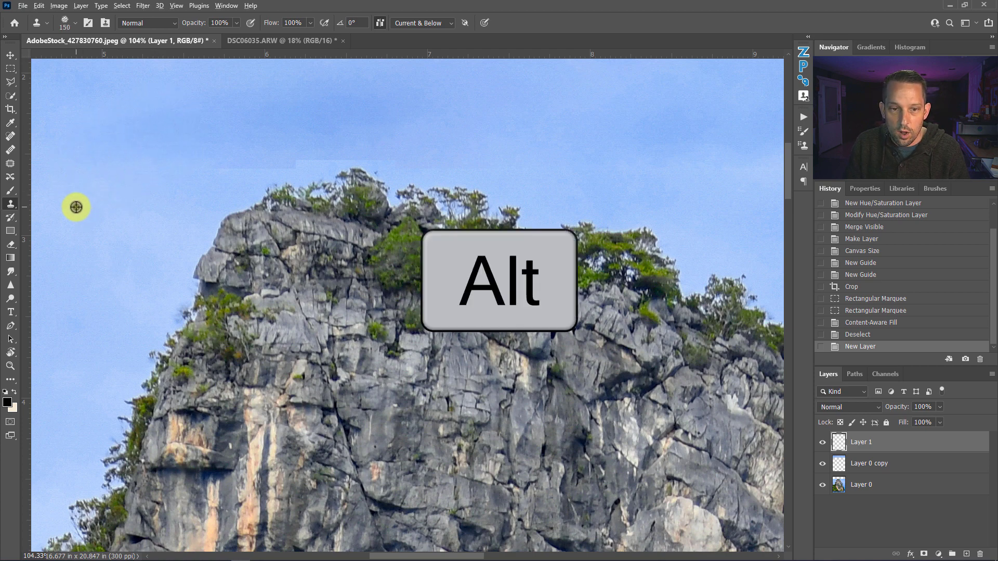
mouse_move(208, 160)
mouse_down()
mouse_move(256, 151)
mouse_move(261, 161)
mouse_move(286, 160)
mouse_move(296, 151)
mouse_move(260, 156)
mouse_move(314, 147)
mouse_move(318, 155)
mouse_move(301, 138)
mouse_move(296, 160)
mouse_move(353, 149)
mouse_move(235, 157)
mouse_up()
key(bracketleft)
key(bracketleft)
key(bracketleft)
key(bracketleft)
key(bracketleft)
Resample nearby sky and clone more strokes across the seam and around the treetops
alt+click(165, 126)
alt+click(565, 176)
mouse_move(481, 156)
mouse_down()
mouse_move(418, 162)
mouse_move(393, 149)
mouse_move(547, 158)
mouse_move(566, 168)
mouse_move(411, 146)
mouse_move(357, 152)
mouse_move(392, 140)
mouse_move(484, 157)
mouse_move(292, 149)
mouse_up()
alt+click(574, 171)
alt+click(566, 167)
alt+click(89, 194)
click(352, 145)
Fit the retouched image on screen and switch to the DSC06035.ARW seascape
right_click(407, 122)
click(417, 126)
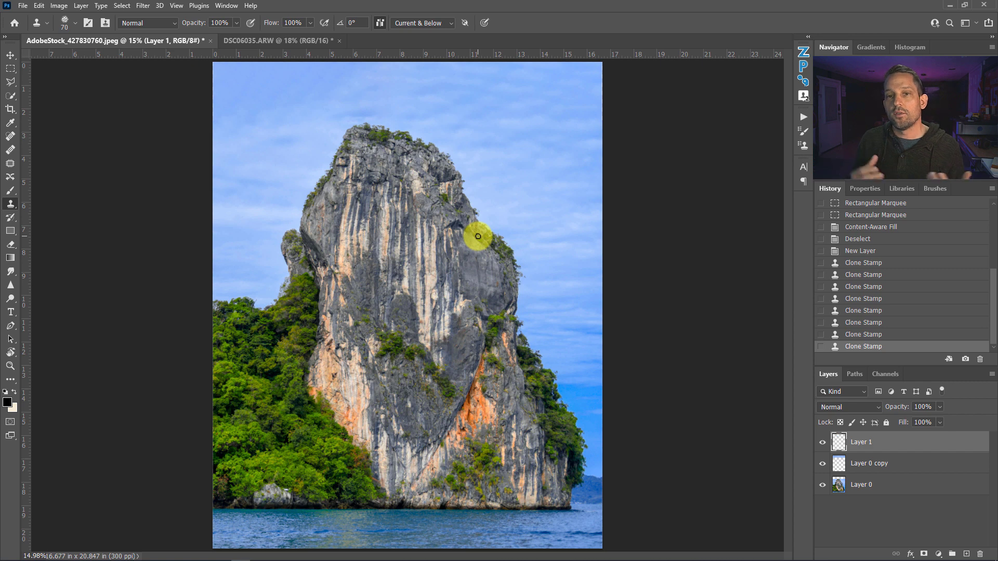
click(270, 42)
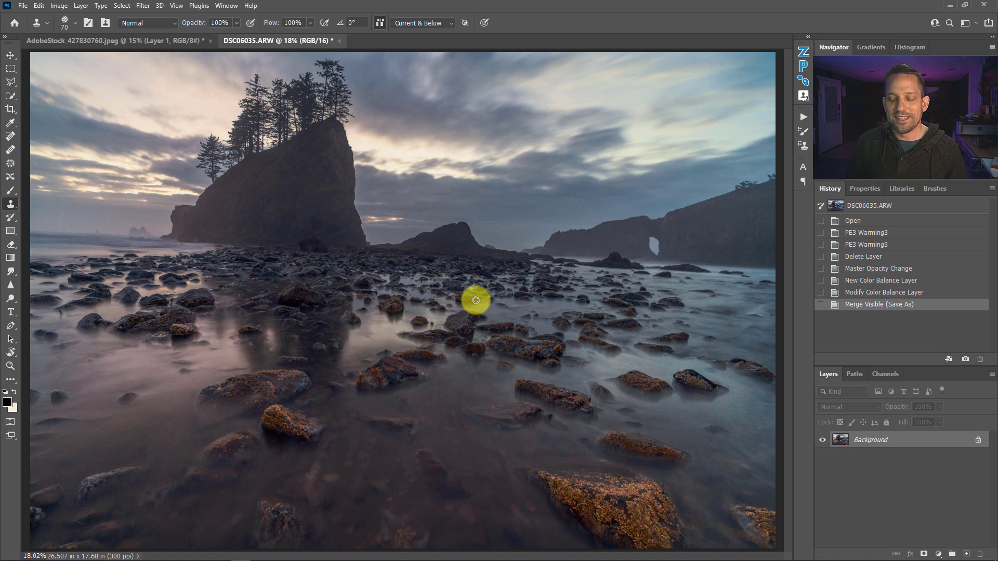
Drag a horizontal guide from the ruler to the horizon and start a crop with the ratio cleared
key(ctrl+r)
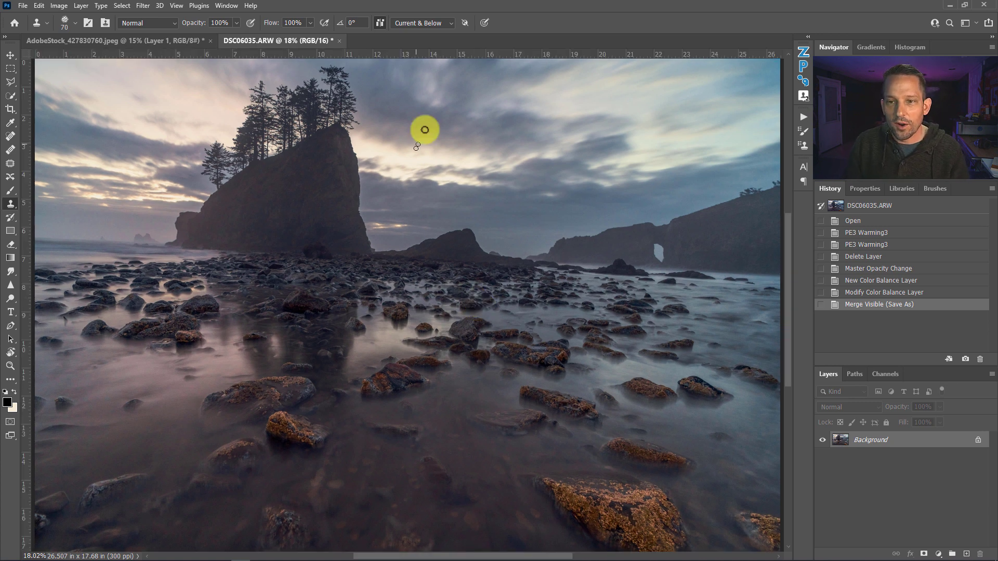
drag(439, 54, 470, 276)
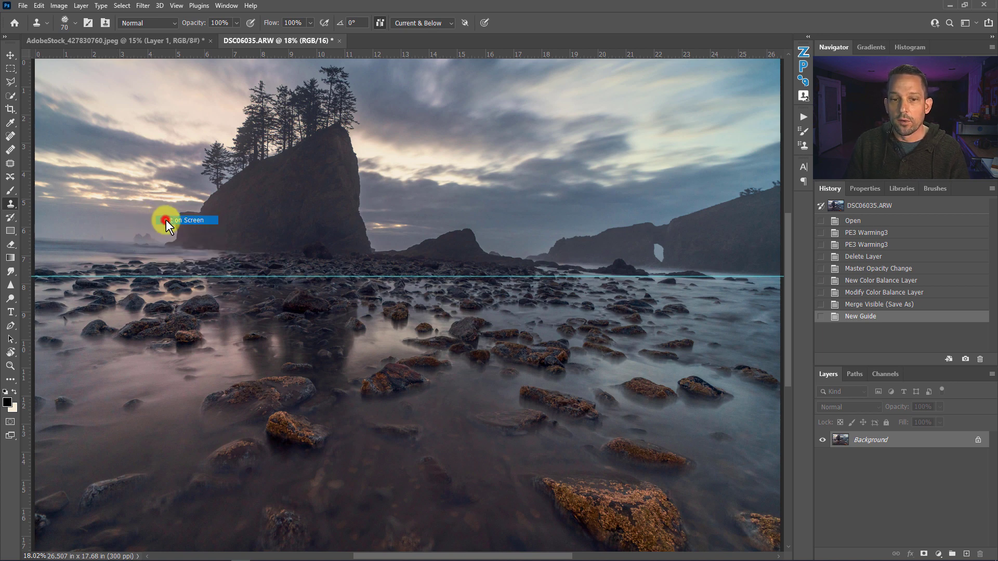
scroll(166, 219, down, 1)
alt+click(165, 219)
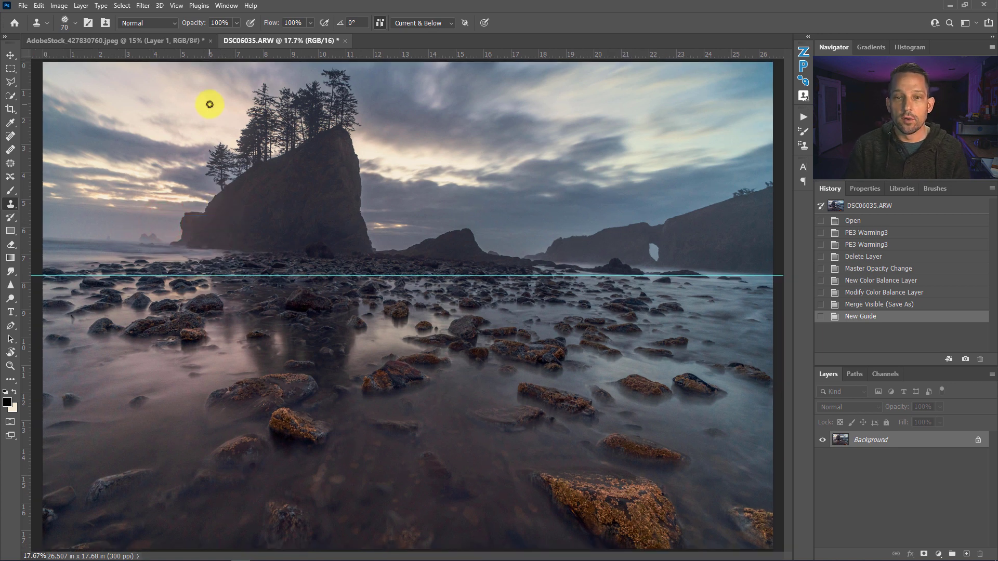
key(c)
click(238, 22)
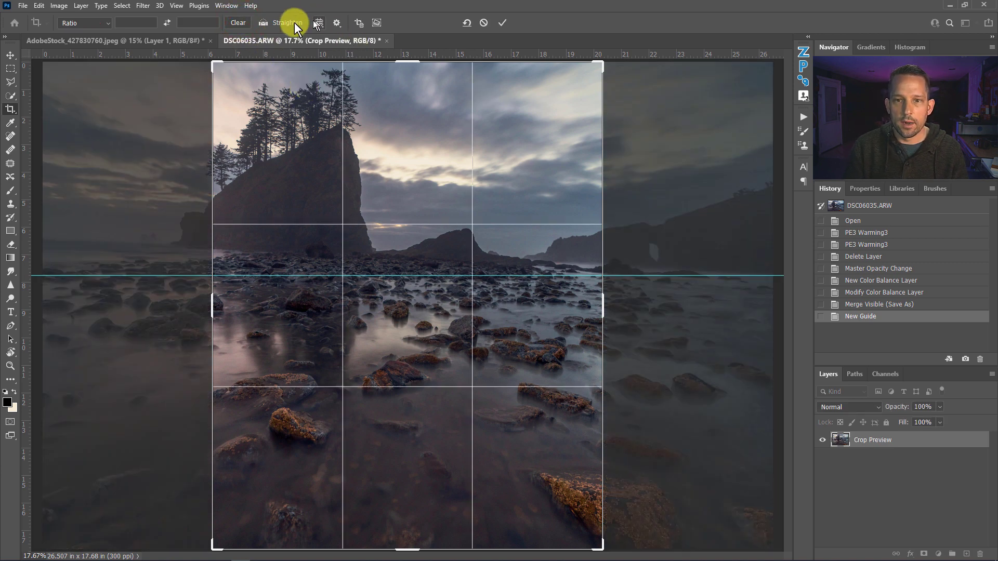
Restart the crop, straighten along the horizon, and extend the top corners past the tilted image
key(Escape)
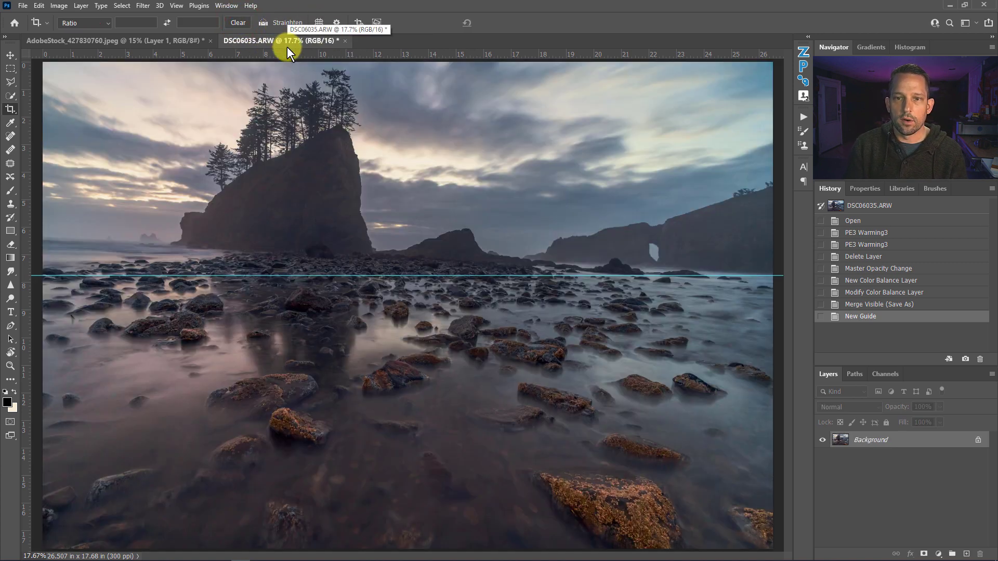
click(444, 173)
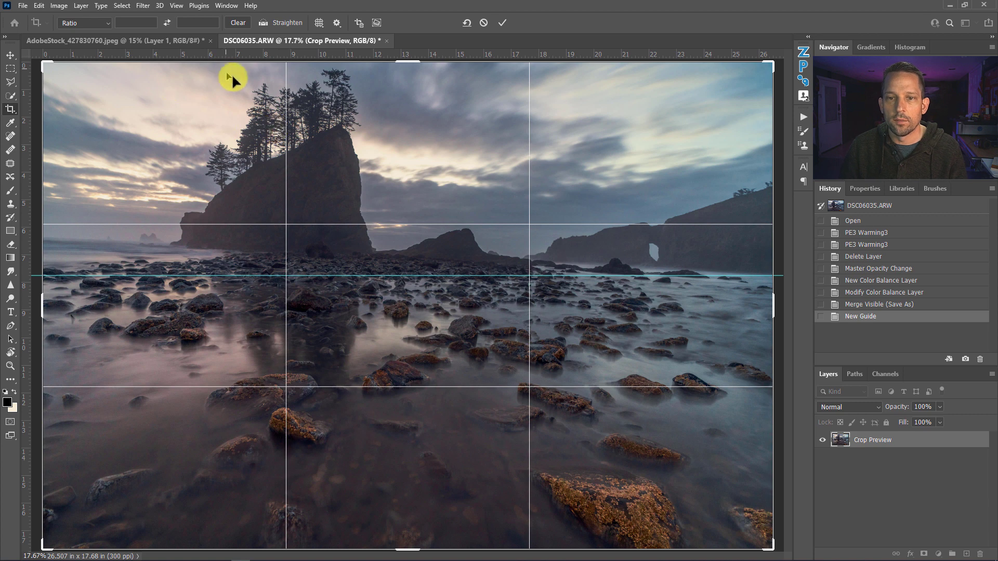
click(265, 23)
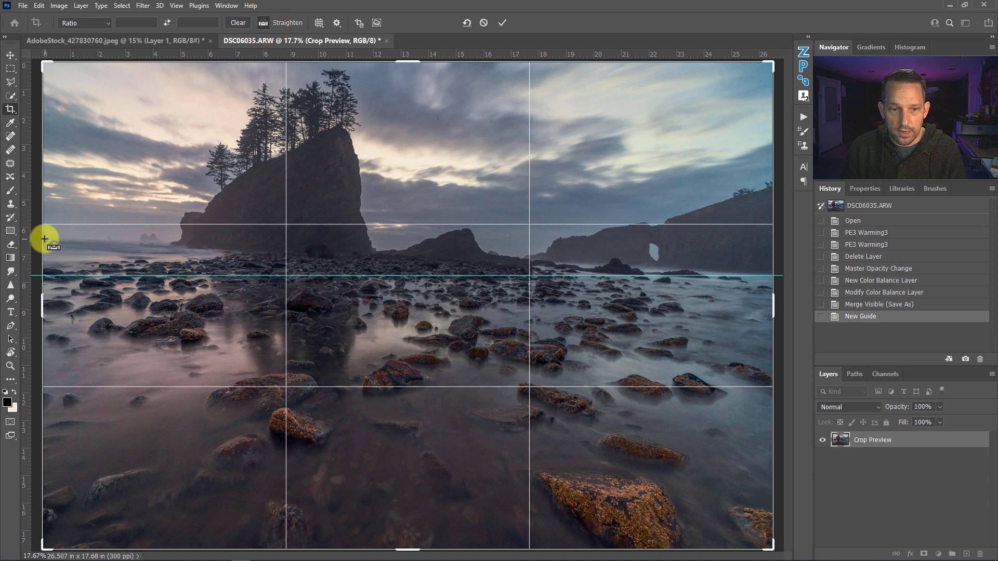
drag(44, 237, 773, 274)
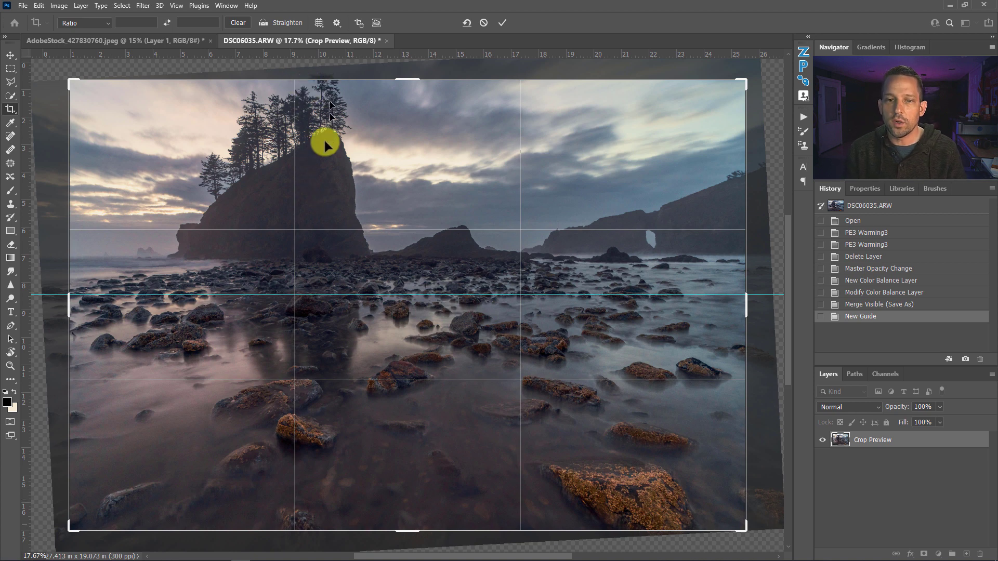
drag(75, 80, 54, 68)
drag(765, 74, 768, 67)
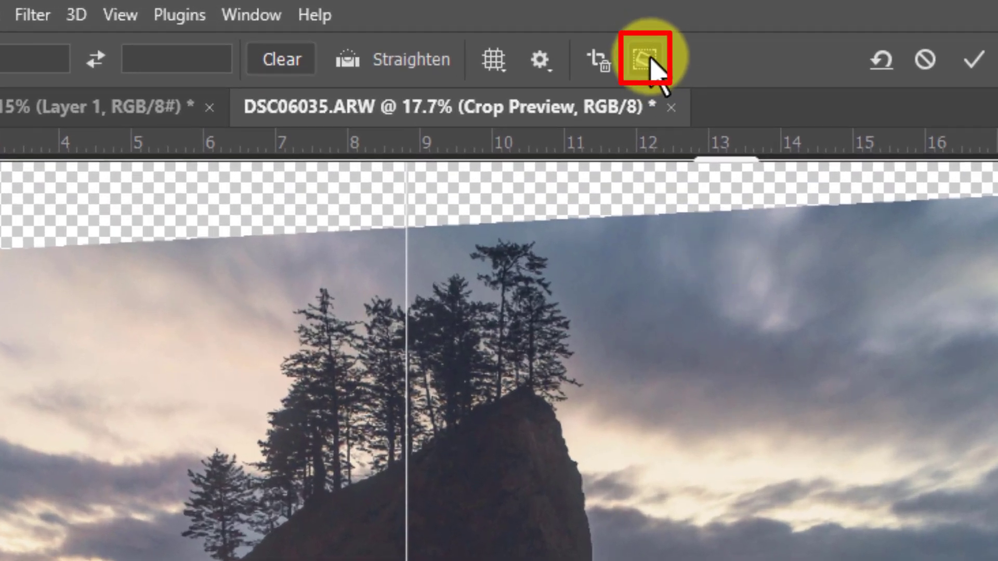
Commit the crop with Content-Aware filling the tilted corner gaps, giving a 26.587 x 17.733 in seascape
click(647, 61)
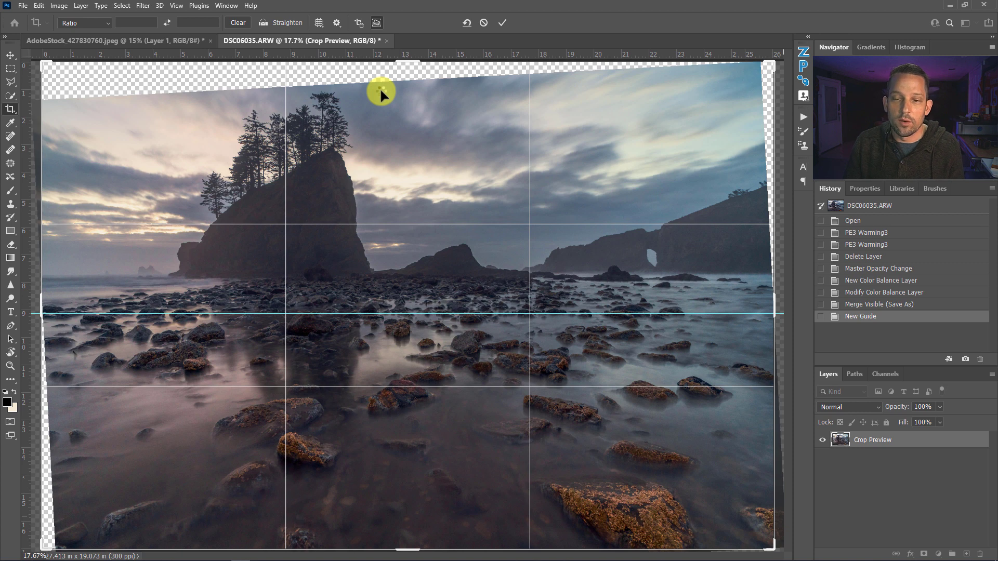
key(Return)
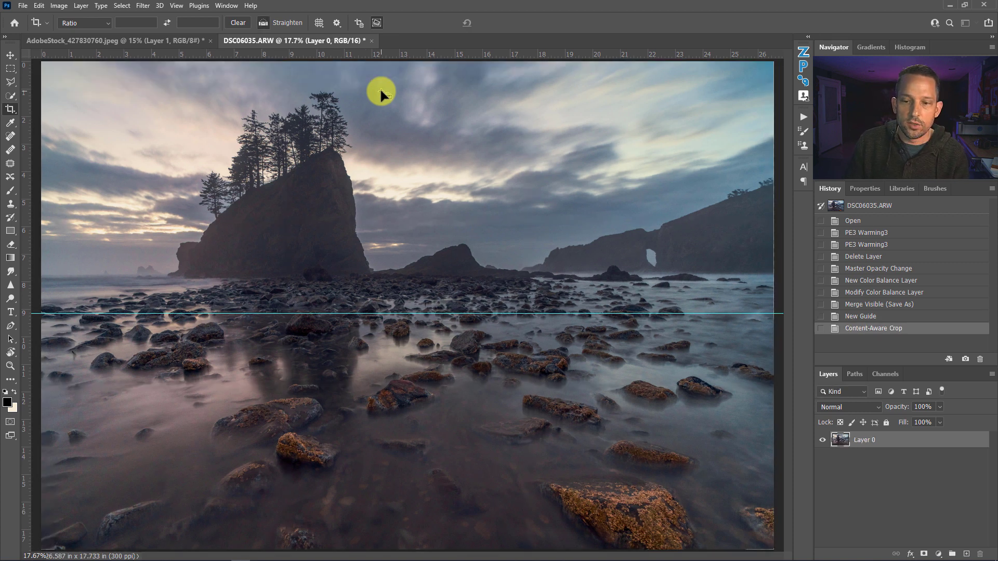
Hide the horizon guide, compare against the uncropped history state, and inspect the filled sky corners up close
key(ctrl+semicolon)
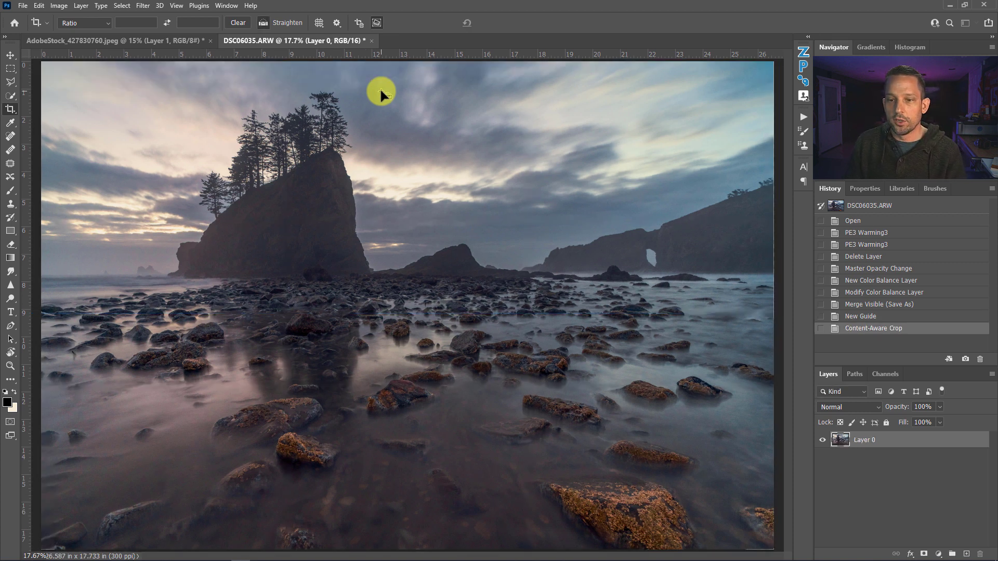
click(866, 304)
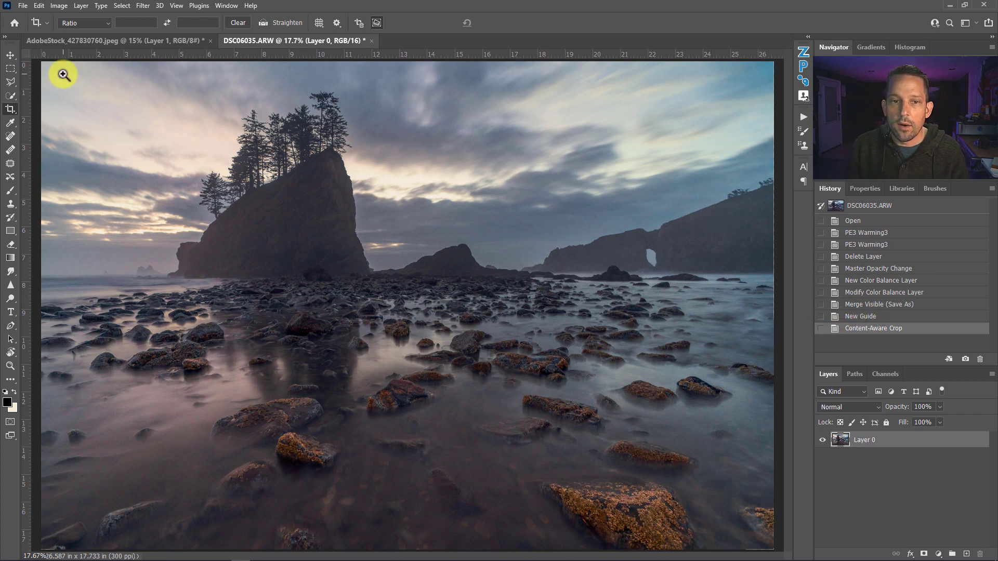
drag(67, 73, 150, 104)
drag(473, 154, 357, 158)
drag(593, 191, 383, 258)
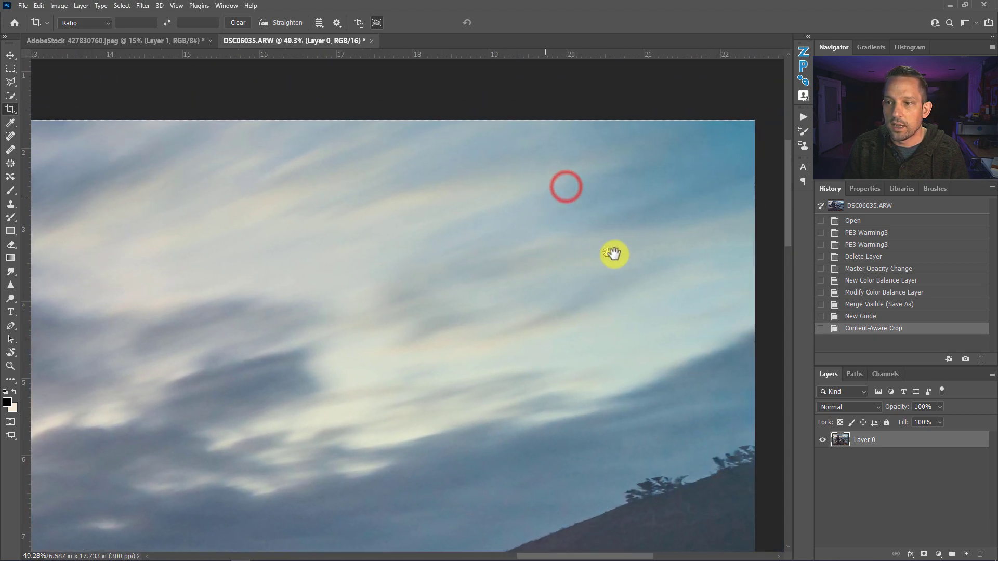
drag(603, 257, 423, 196)
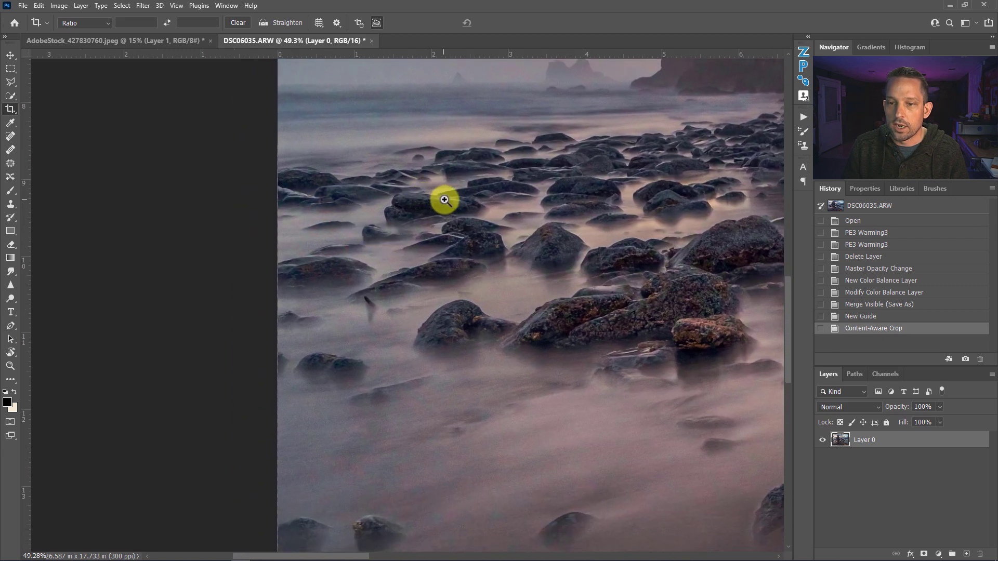
key(ctrl+0)
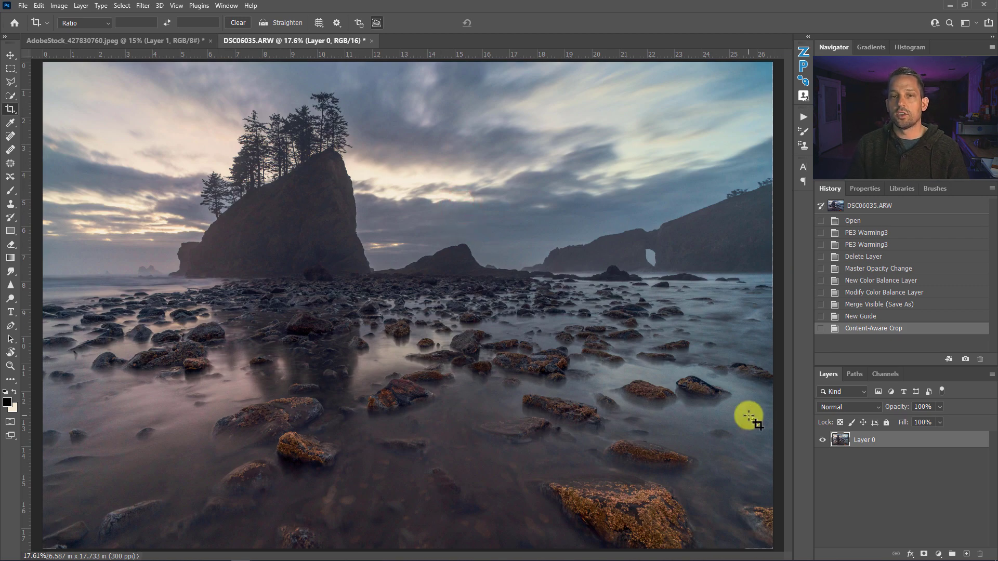